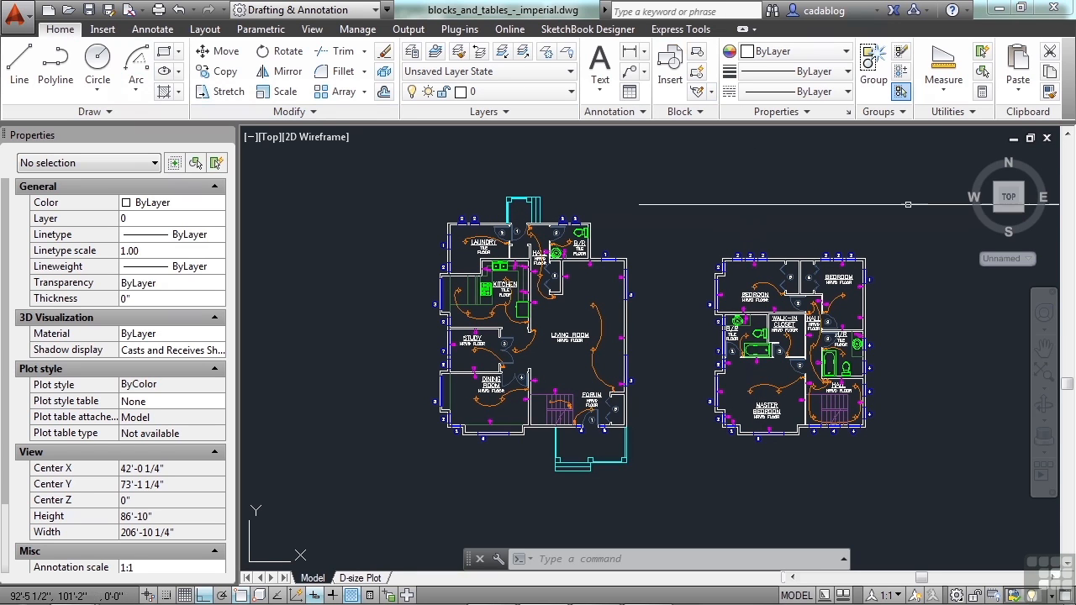
- Identify the coordinates of the upper living room light fixture's center with ID Point
click(965, 111)
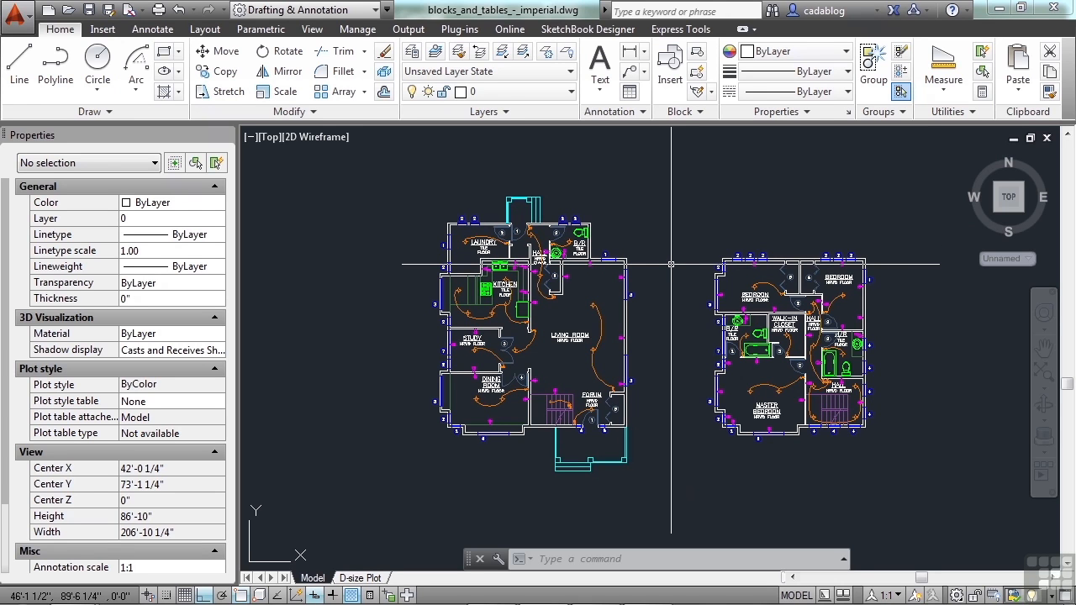
middle_drag(674, 274, 664, 263)
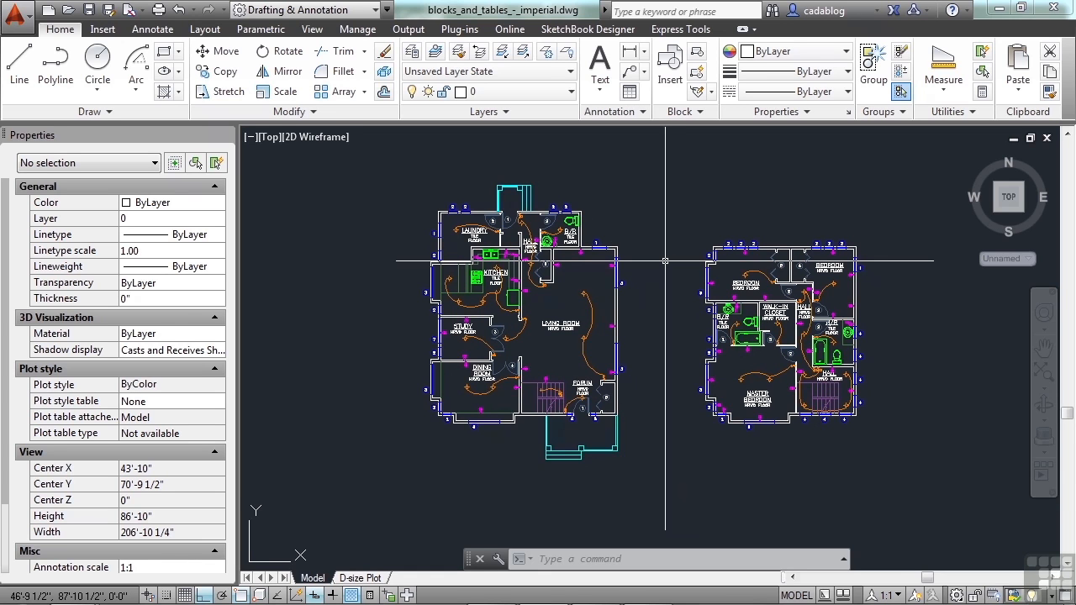
scroll(583, 316, up, 5)
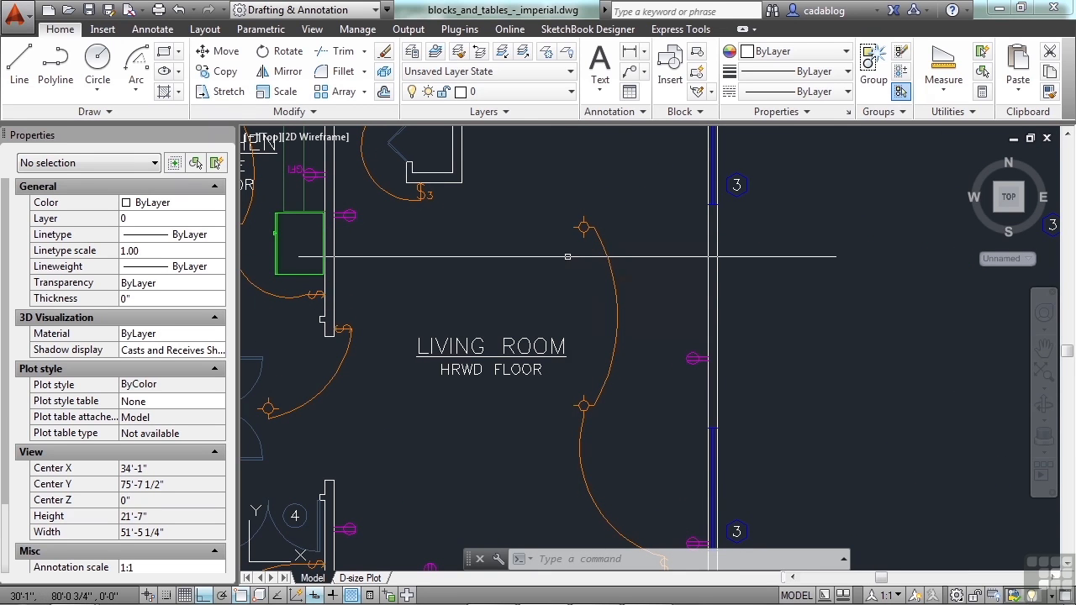
click(959, 117)
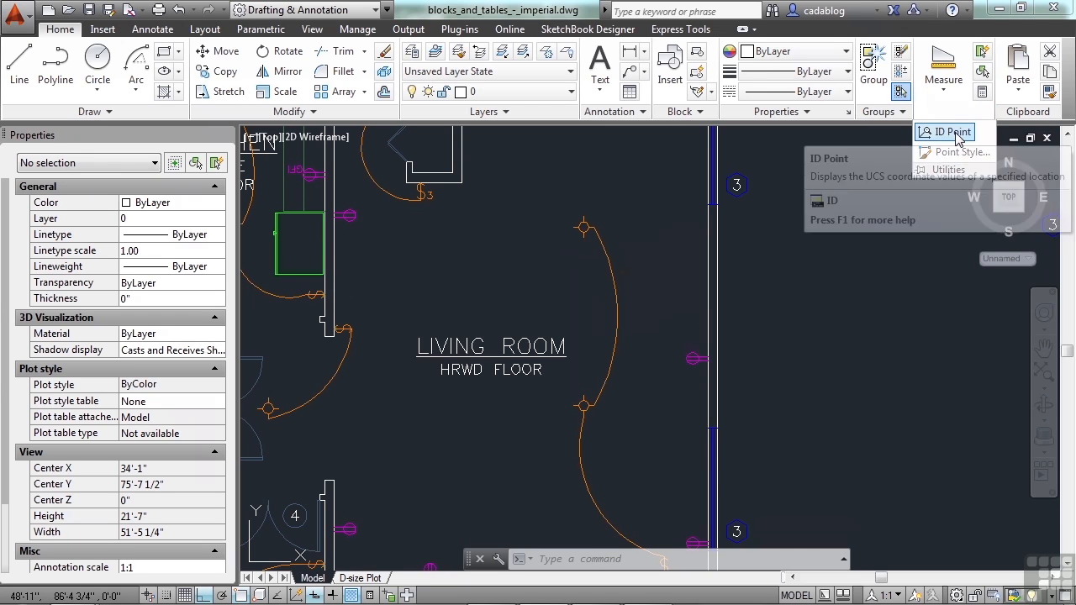
click(953, 132)
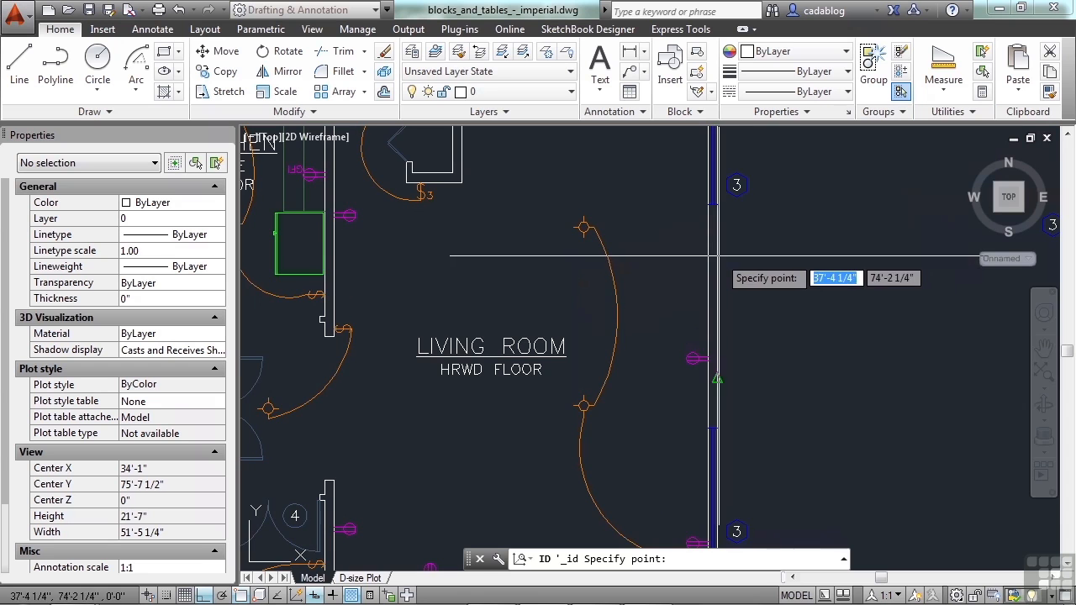
scroll(588, 242, up, 2)
scroll(567, 218, up, 3)
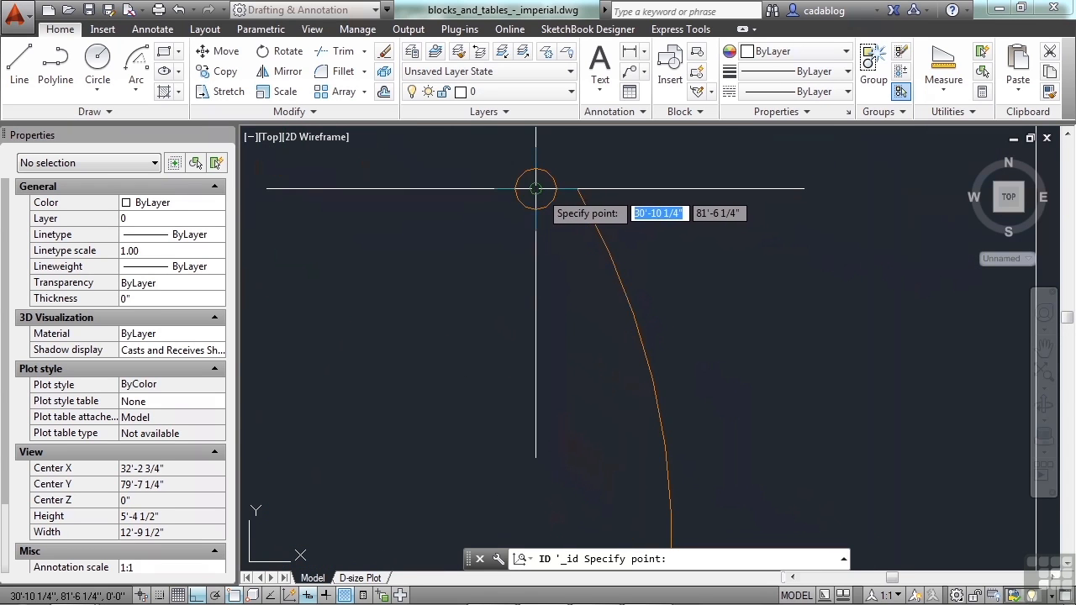
click(538, 190)
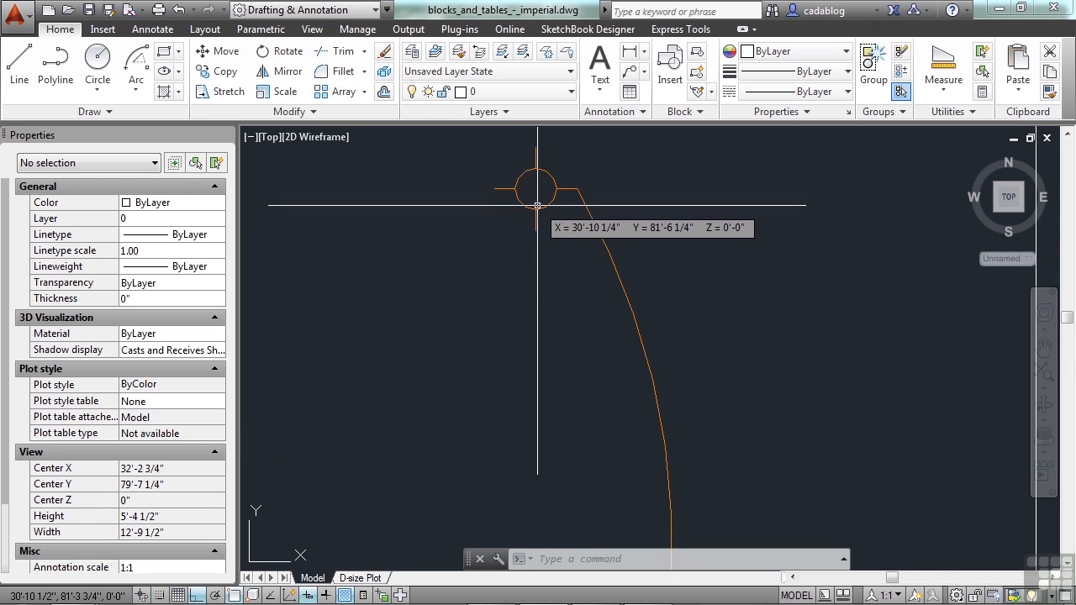
- Review the light fixture's X, Y and Z coordinates in the command history
scroll(592, 249, down, 4)
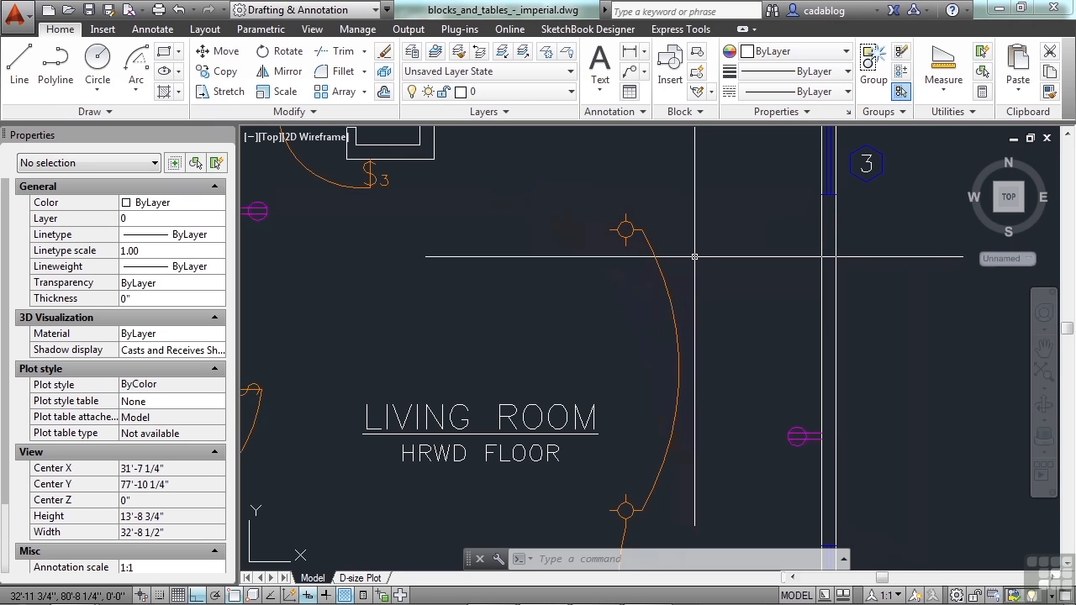
key(F2)
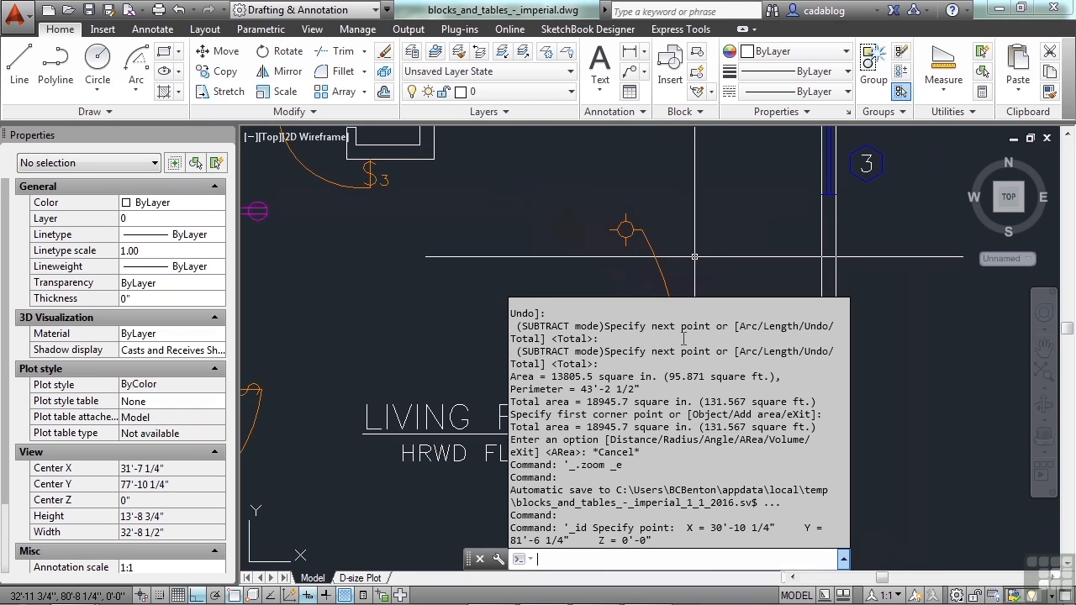
drag(654, 540, 683, 527)
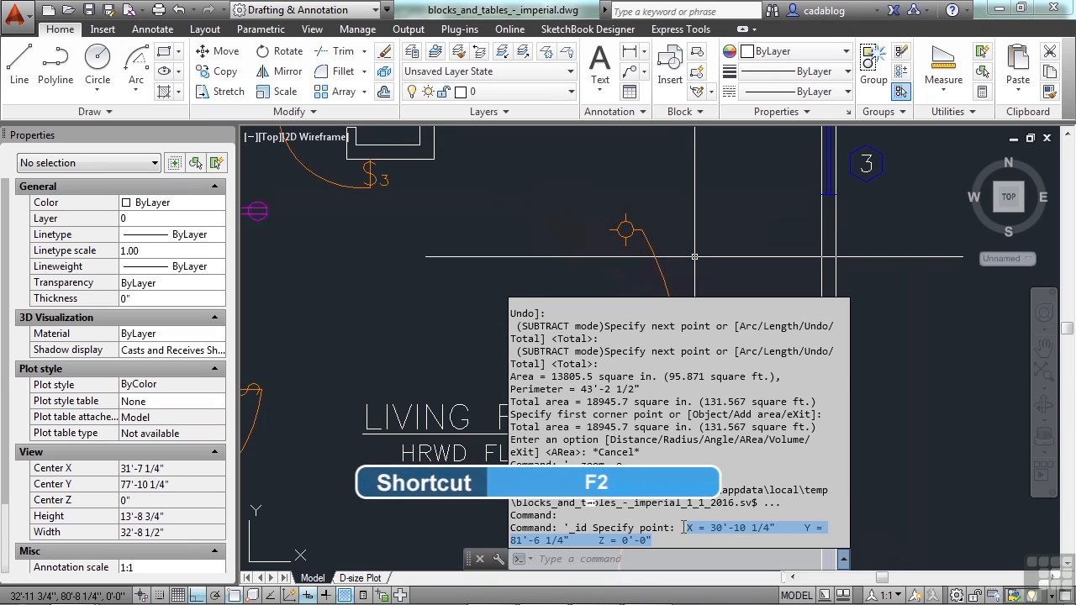
key(F2)
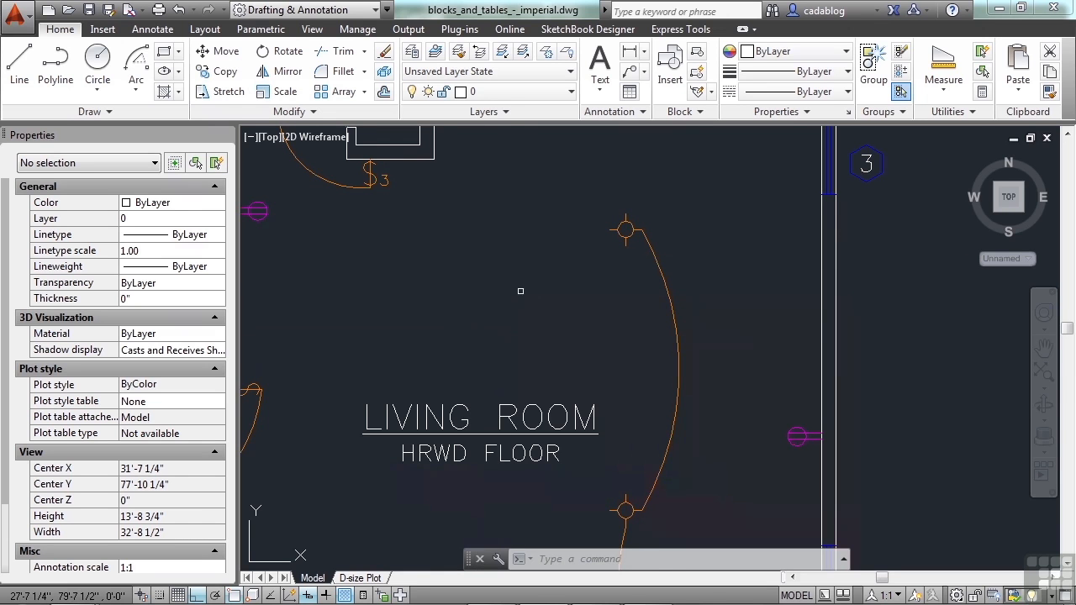
scroll(549, 281, down, 4)
scroll(548, 159, down, 4)
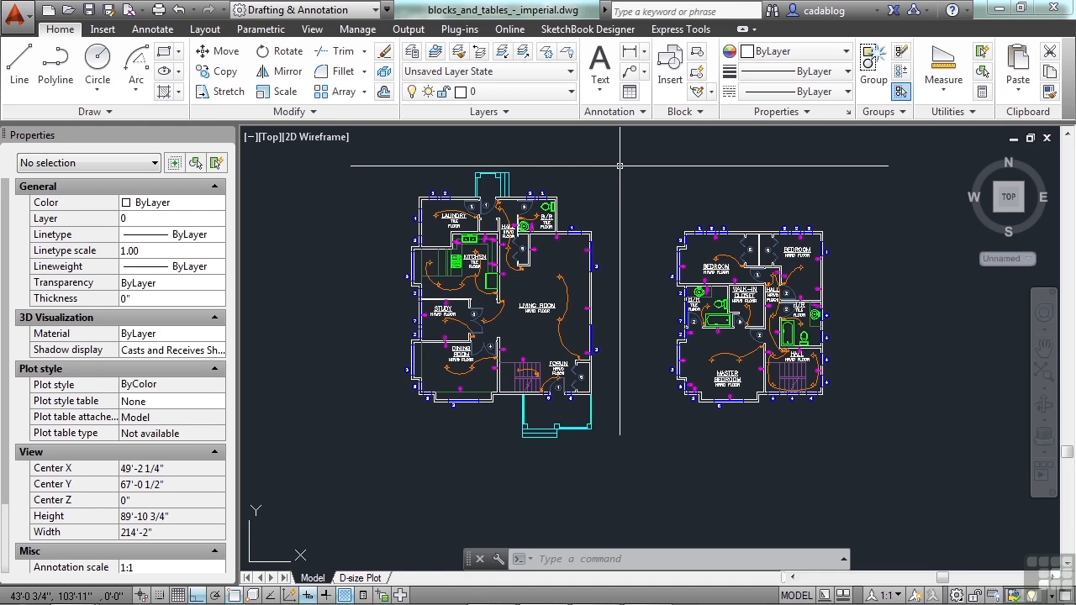
text(MEA)
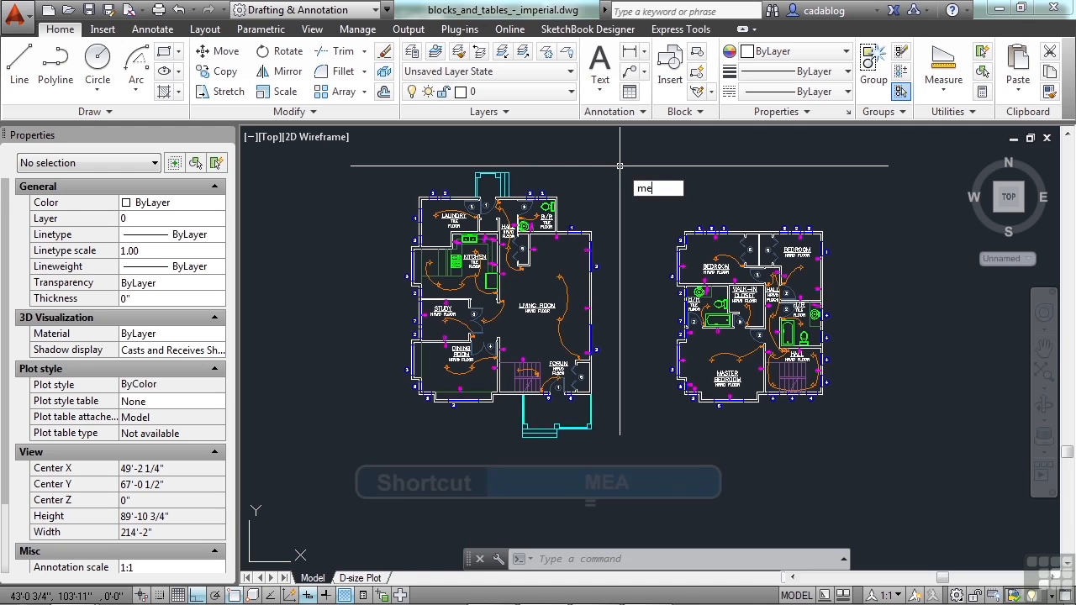
key(Escape)
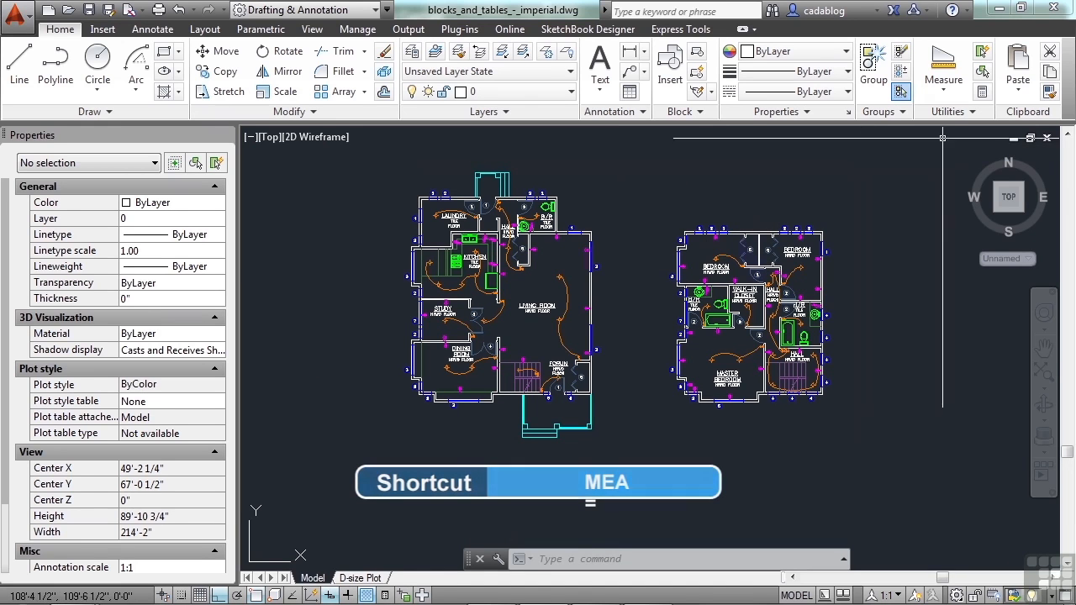
click(945, 84)
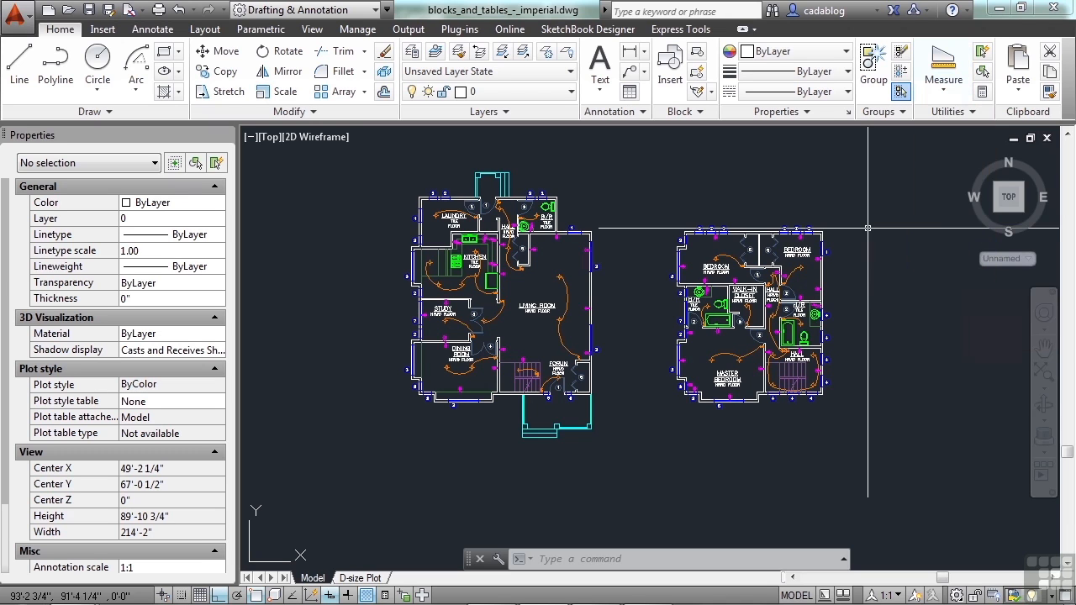
- Start MEASUREGEOM with the Area option and trace the laundry room's upper and exterior window walls from the inner corner beside door 2
text(MEA)
key(Return)
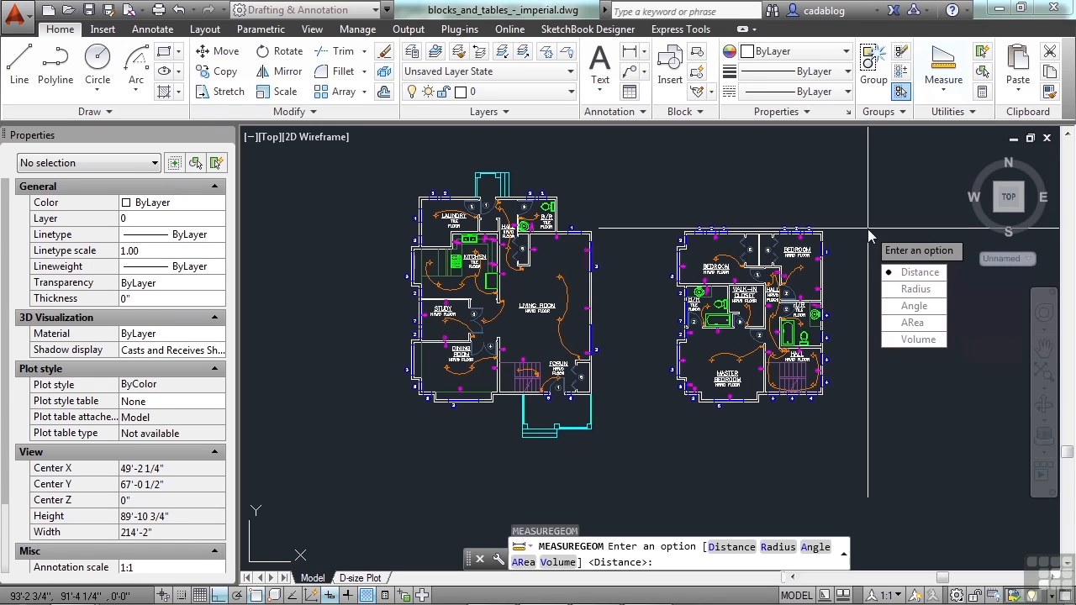
click(933, 324)
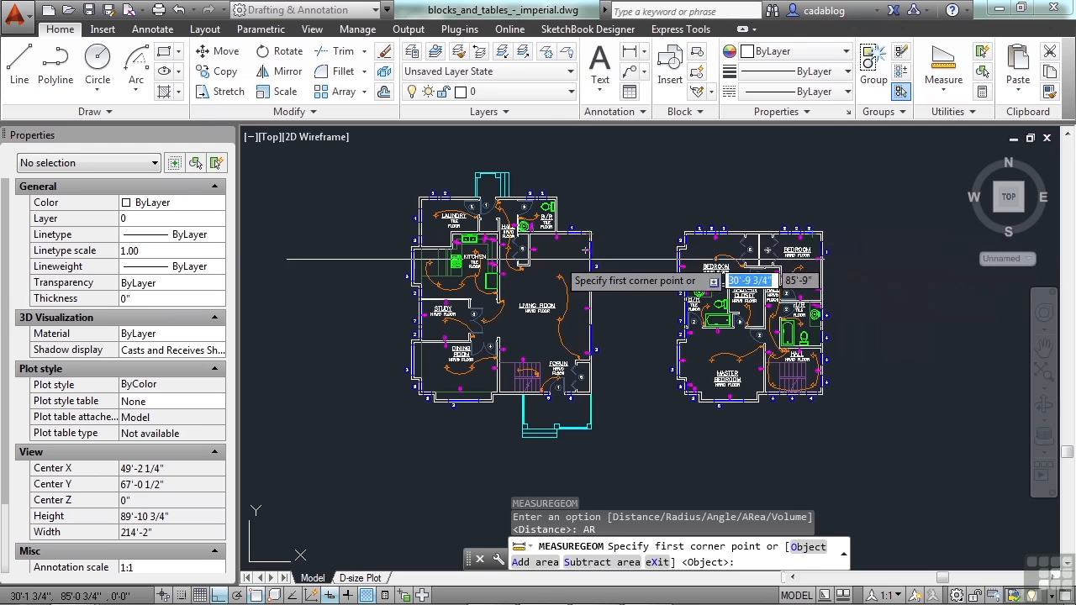
scroll(586, 250, up, 6)
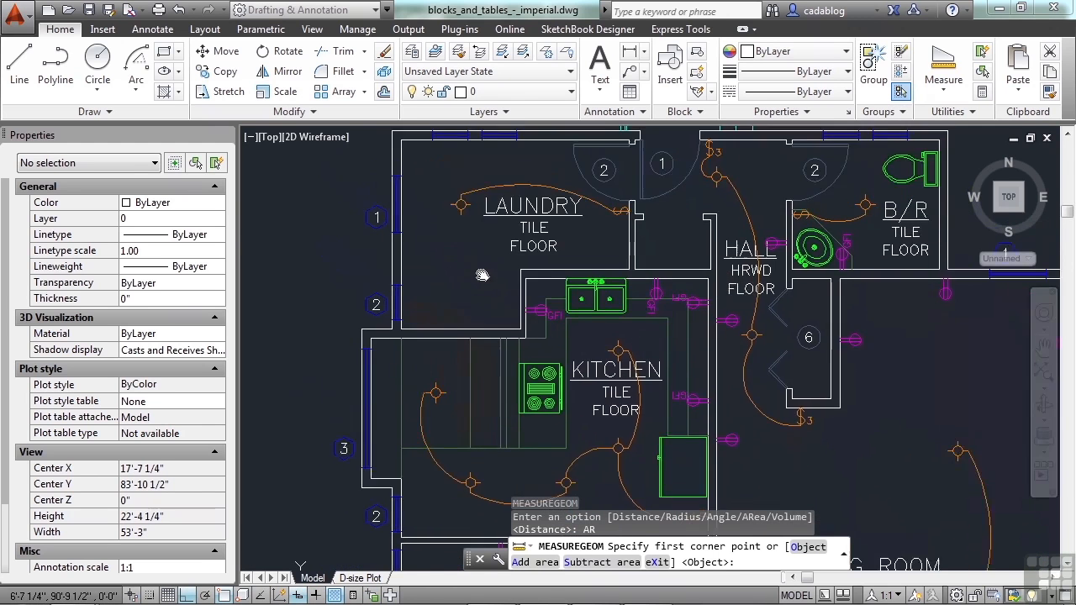
scroll(555, 208, up, 2)
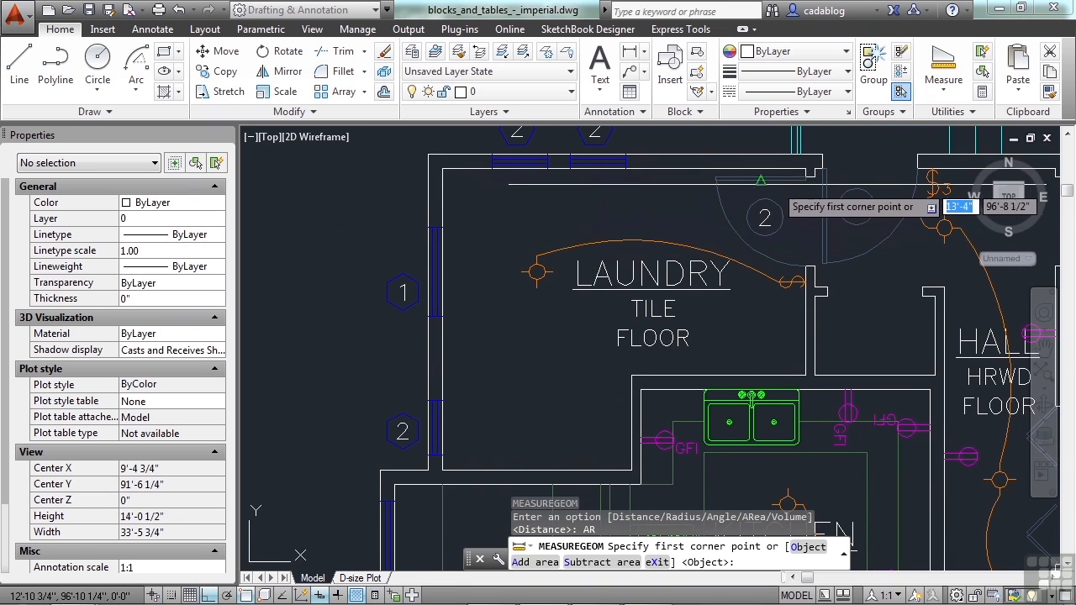
click(801, 170)
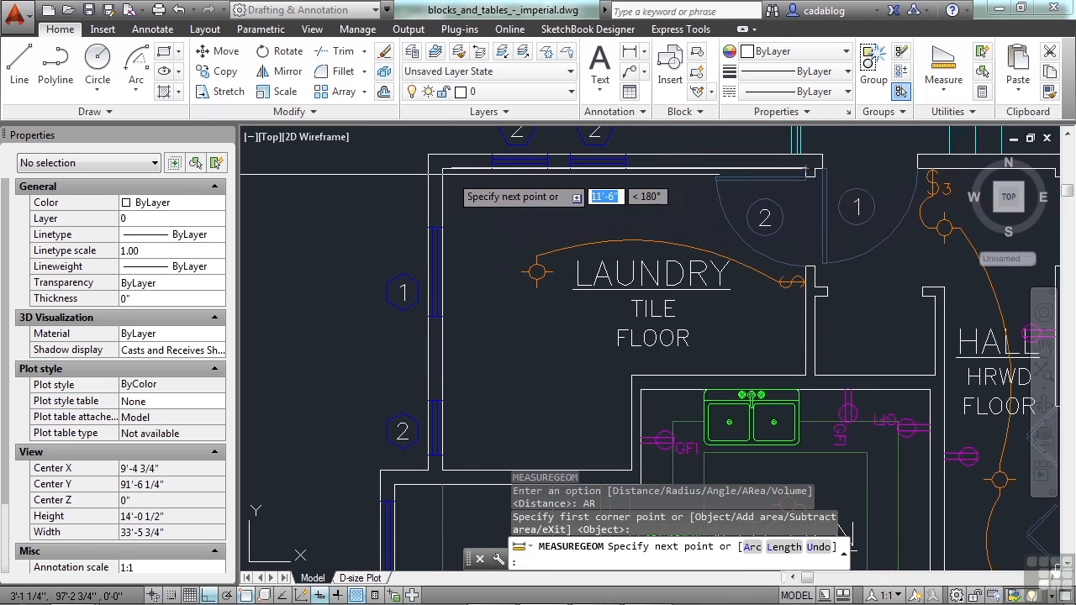
click(442, 170)
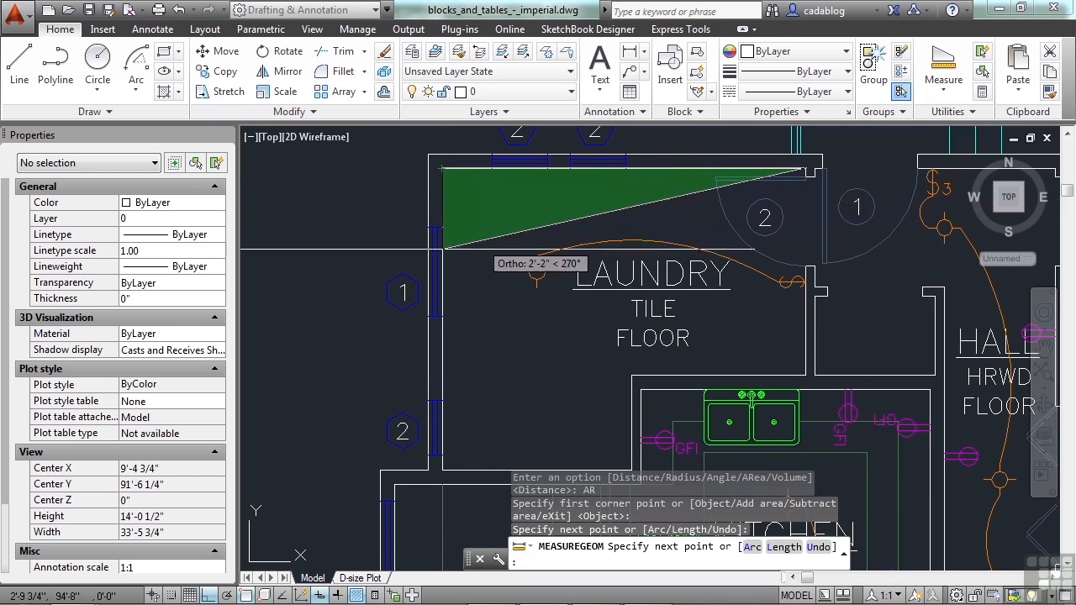
click(442, 467)
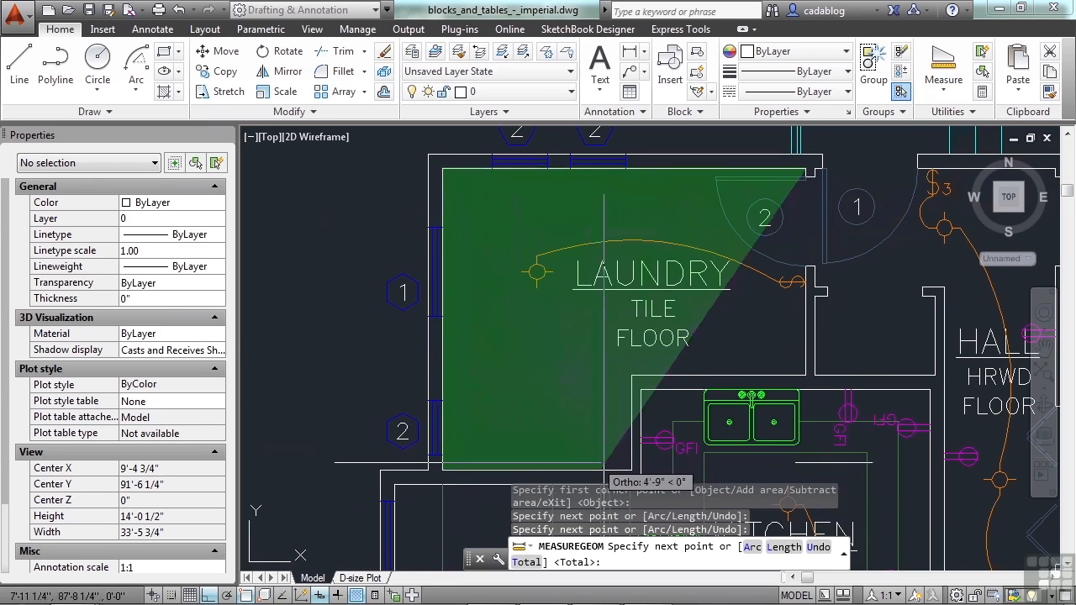
- Trace the laundry room's remaining corners along the kitchen walls with Ortho turned off, and complete the area measurement
click(632, 467)
click(632, 375)
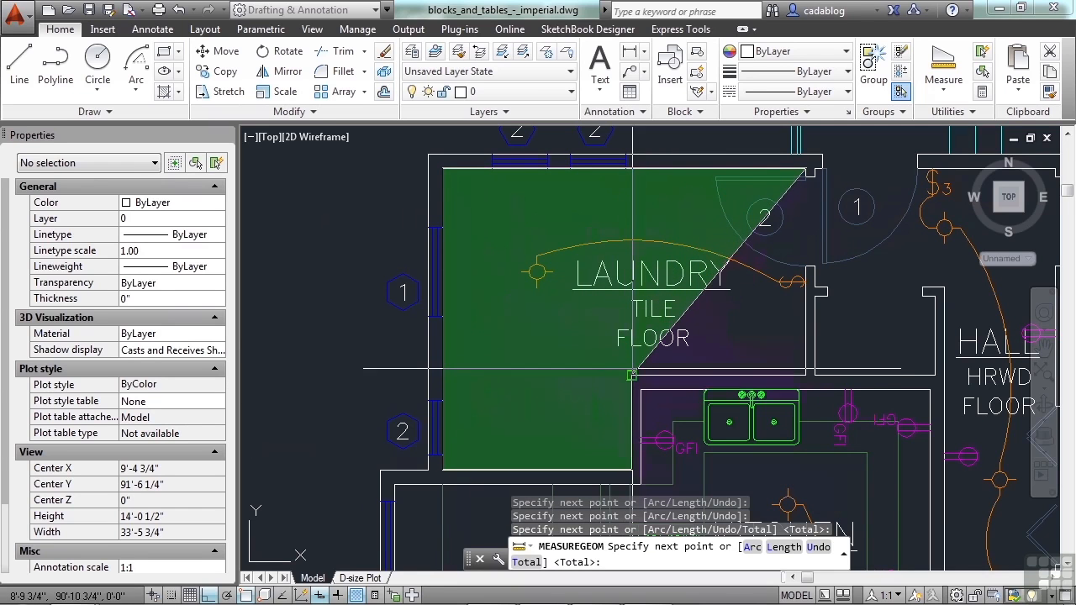
click(805, 375)
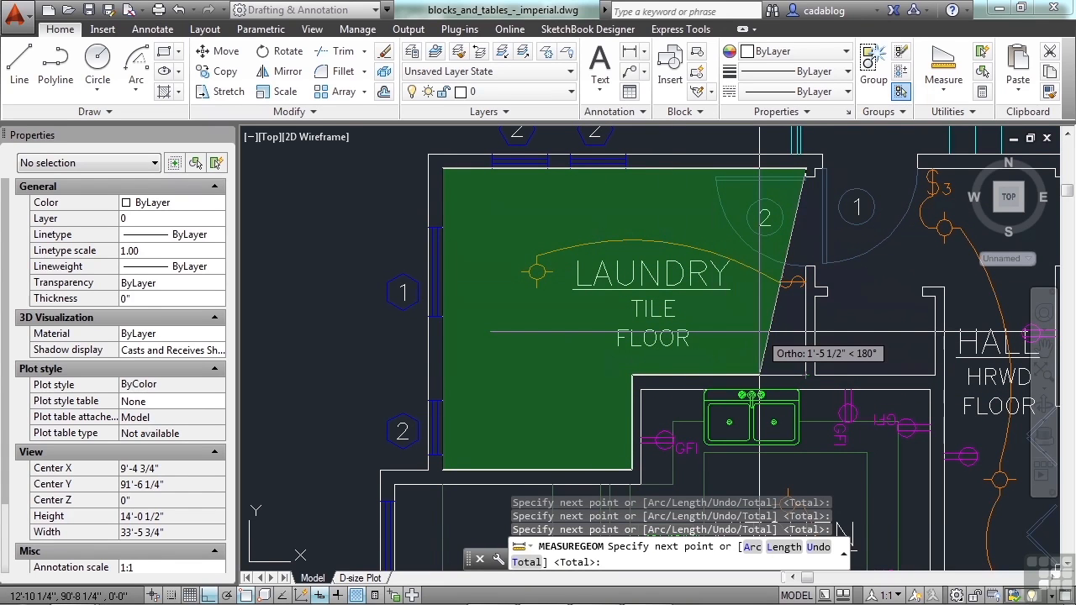
key(F8)
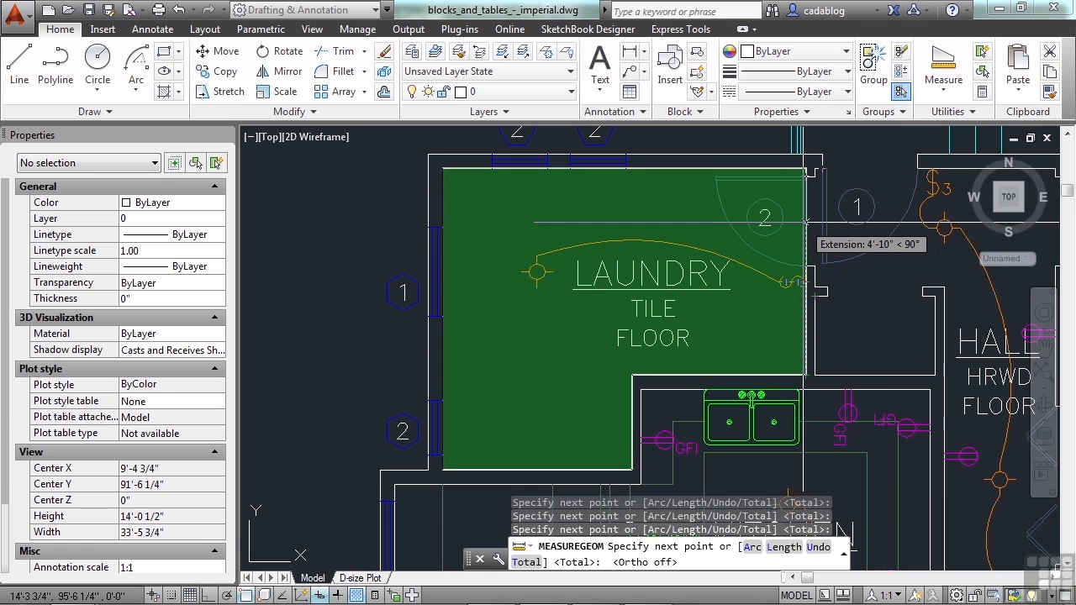
key(Return)
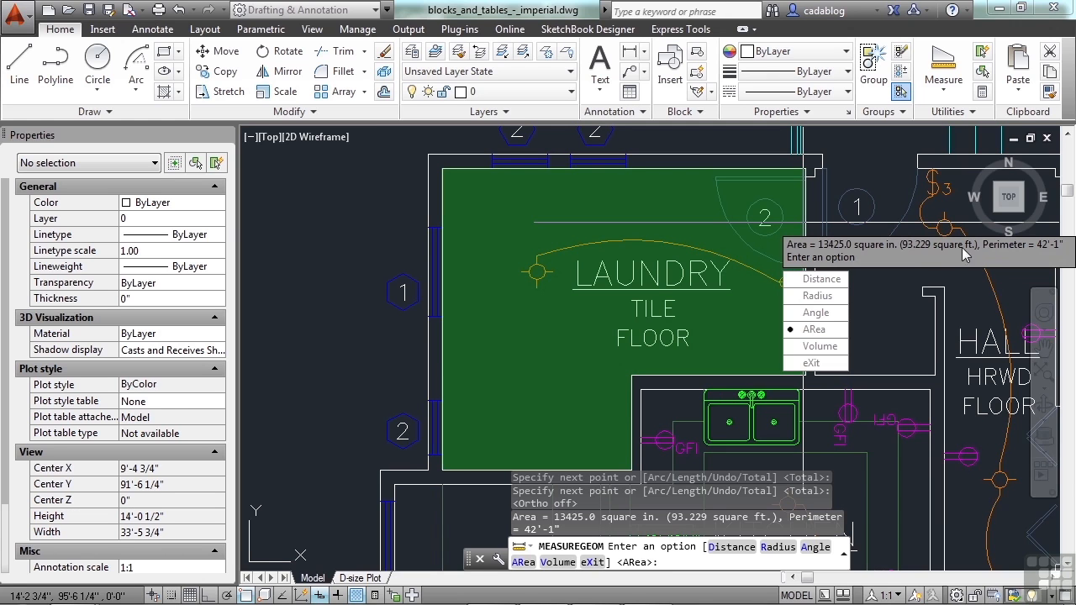
click(831, 360)
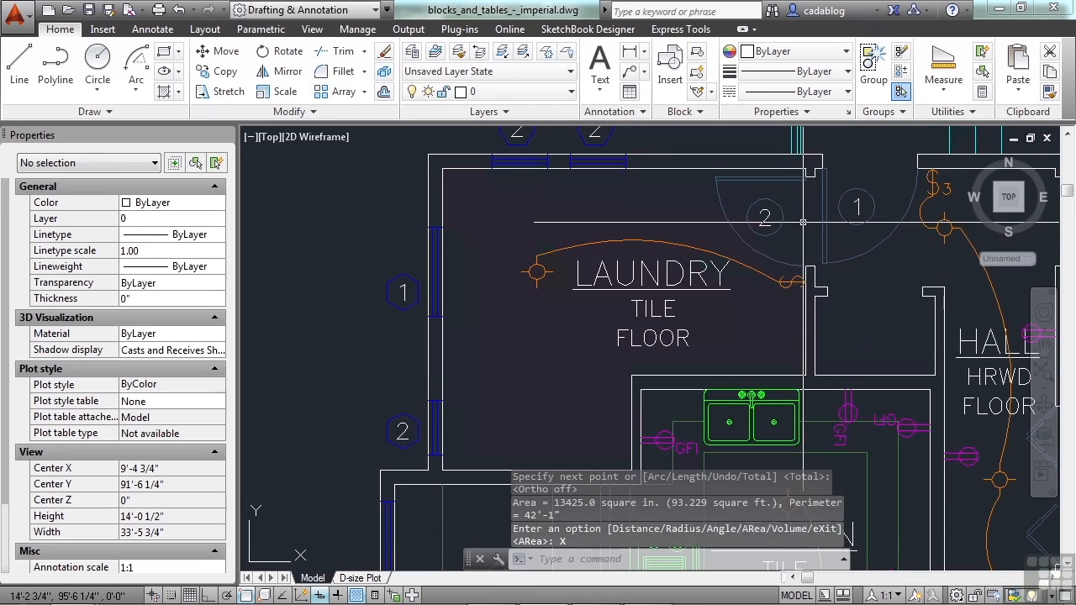
- Copy the laundry room's area and perimeter result from the command history
key(F3)
key(F3)
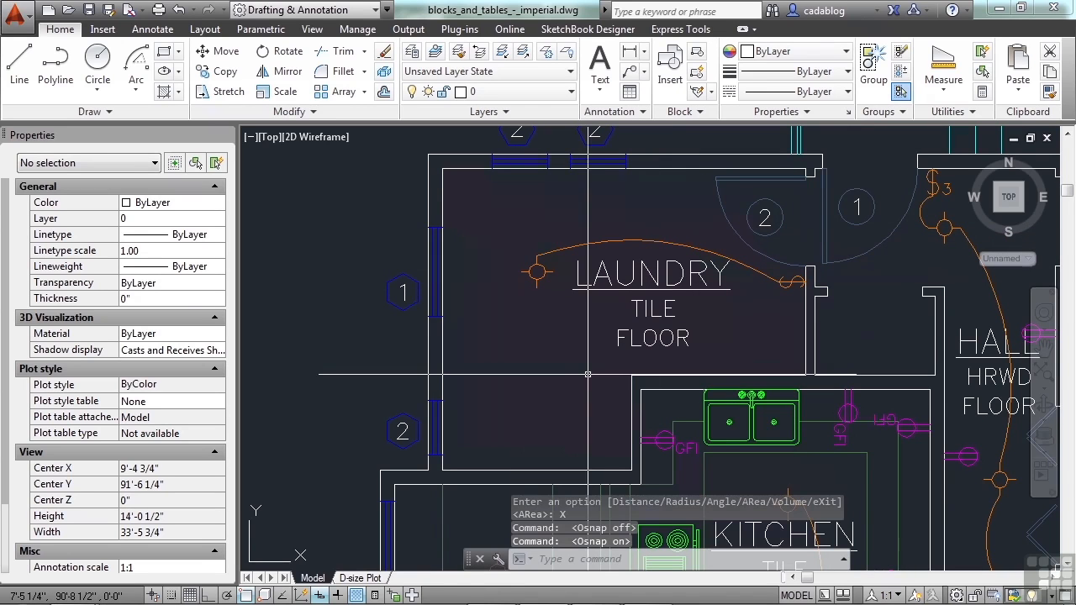
key(F2)
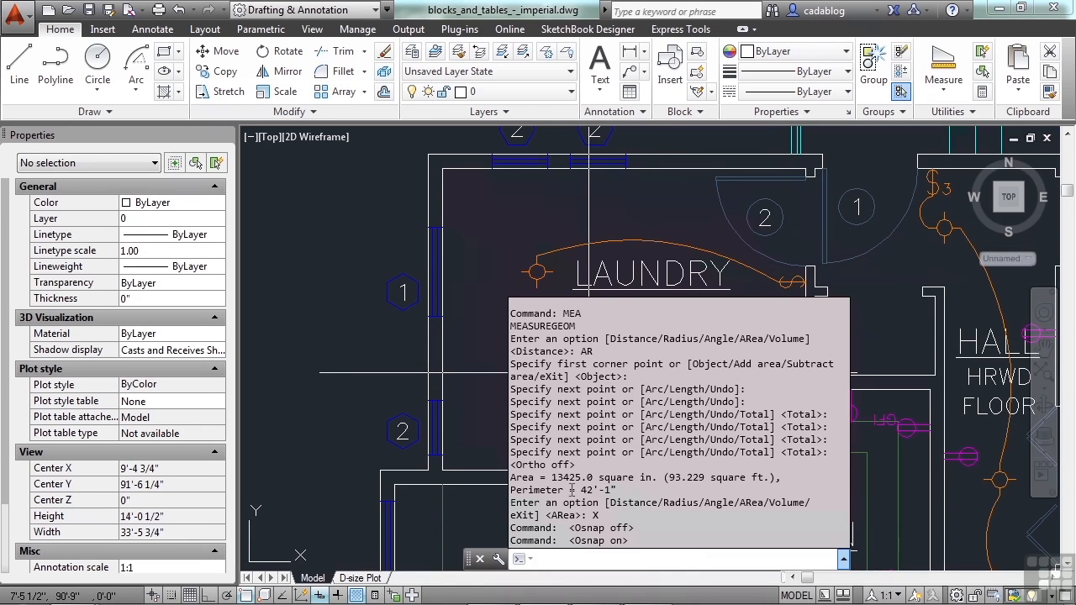
drag(619, 490, 563, 477)
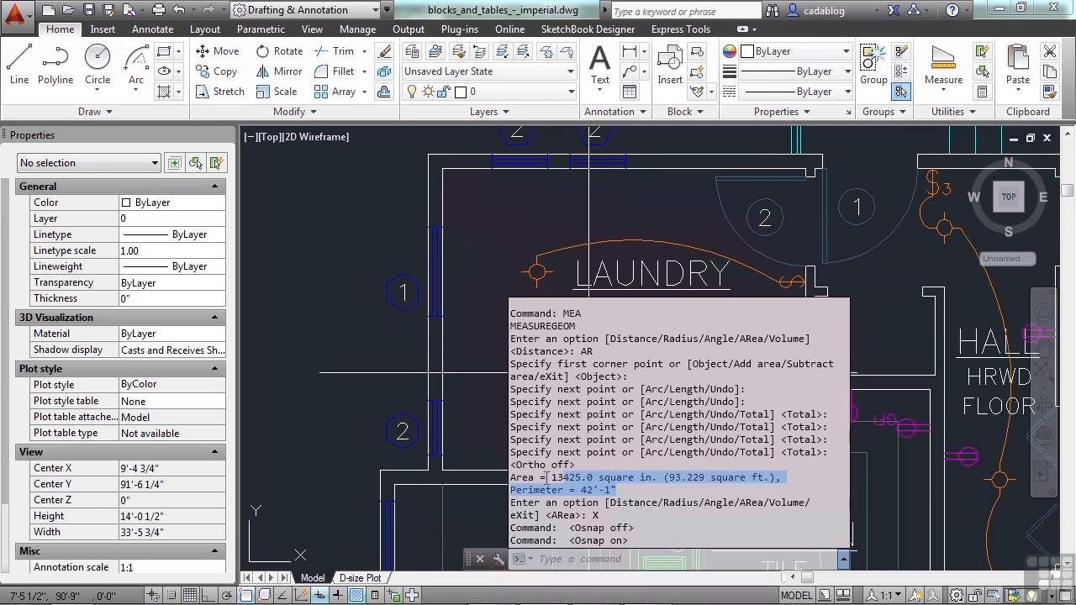
right_click(542, 486)
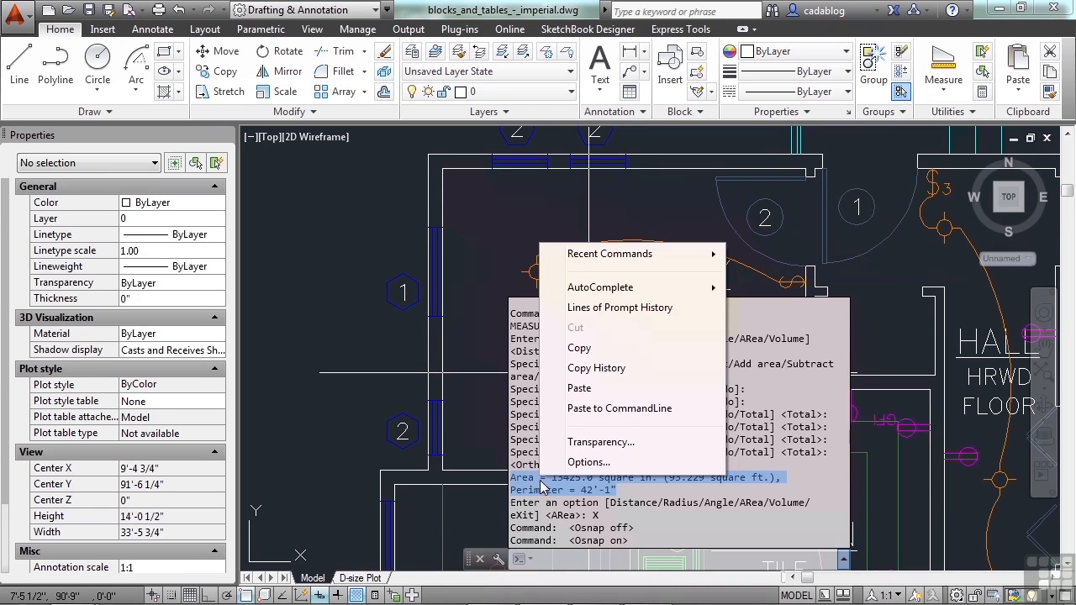
click(580, 347)
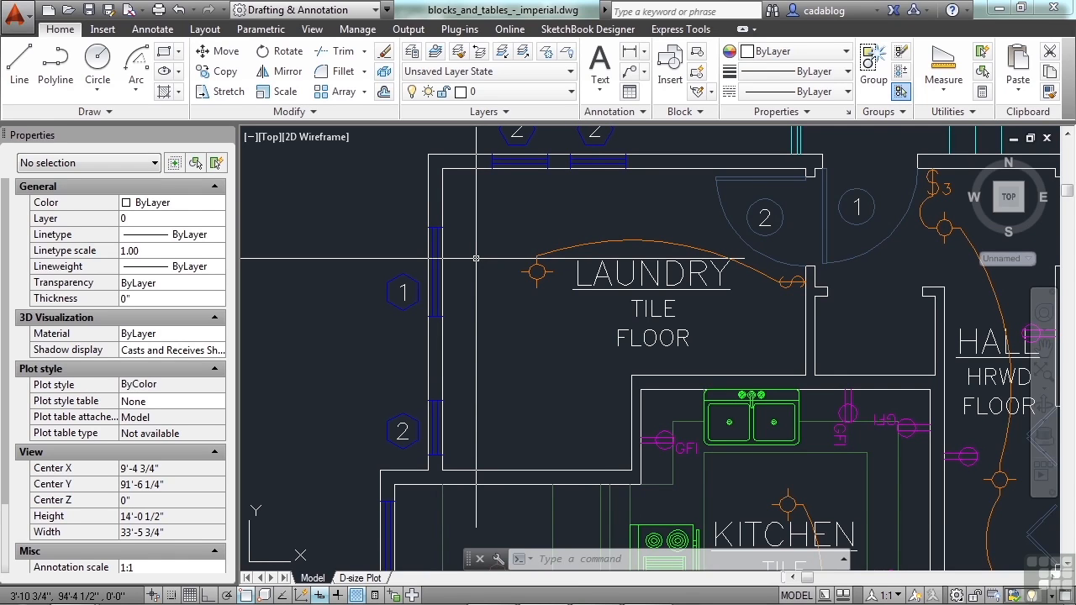
- Measure an area with MEASUREGEOM's Area Object option, trying the kitchen's refrigerator block before picking the closed wall outline above the kitchen counter
scroll(479, 258, down, 2)
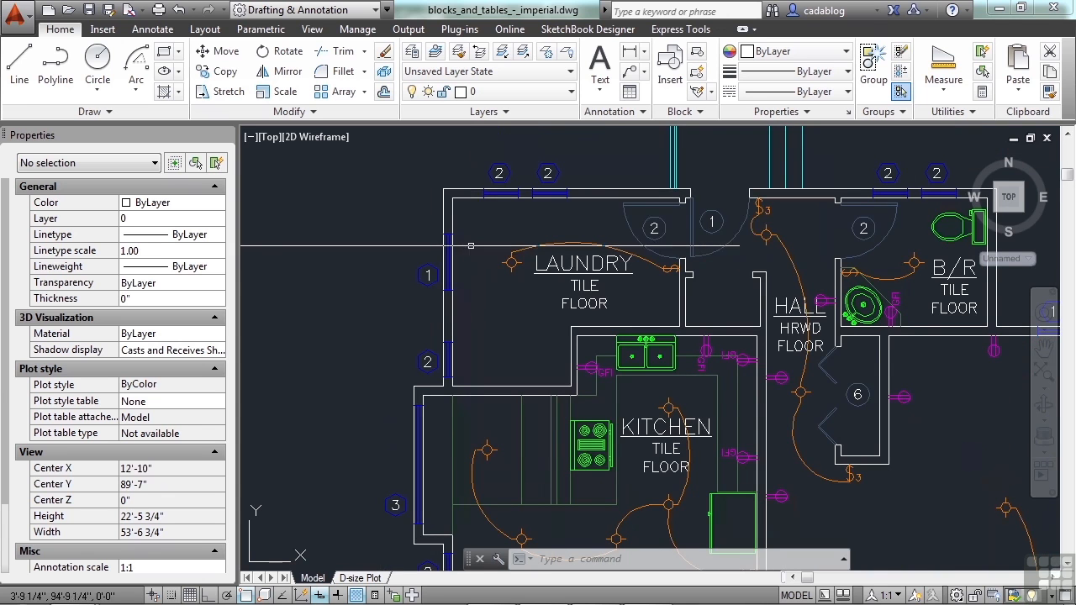
middle_drag(567, 238, 514, 240)
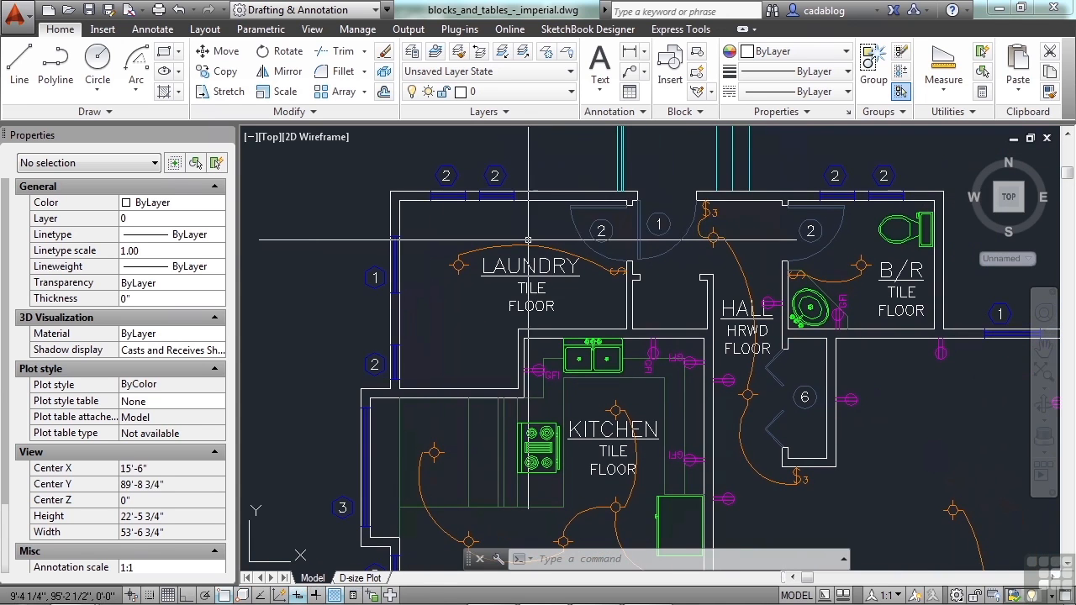
click(943, 84)
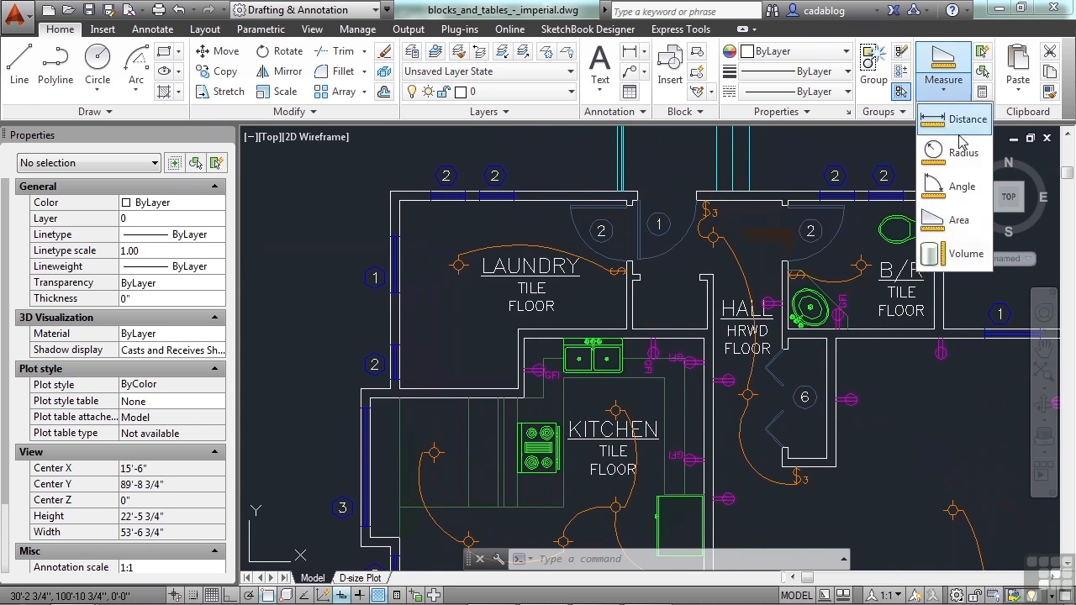
click(959, 221)
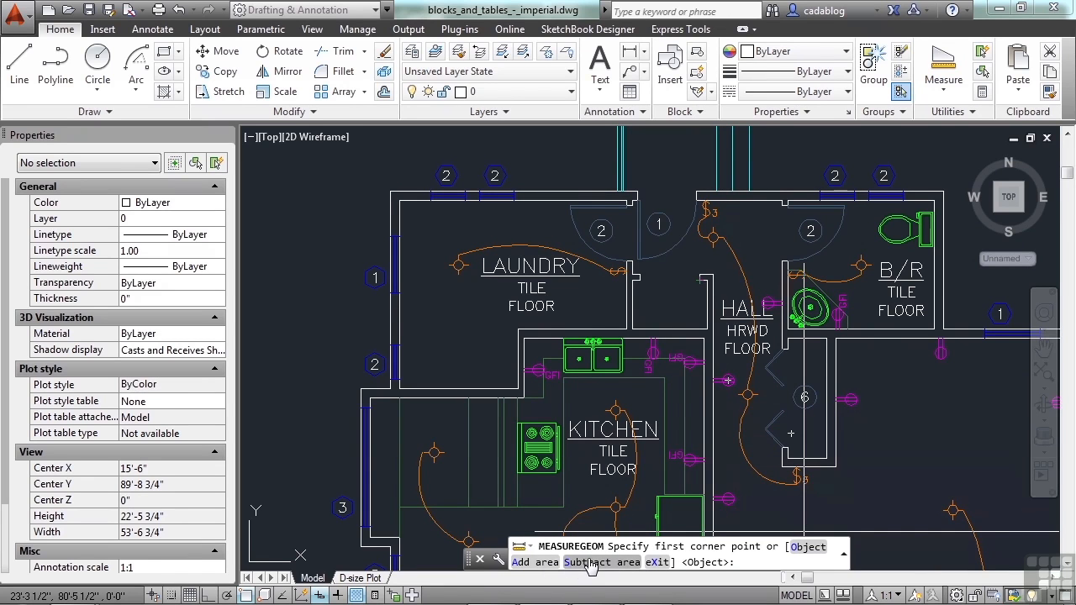
click(808, 555)
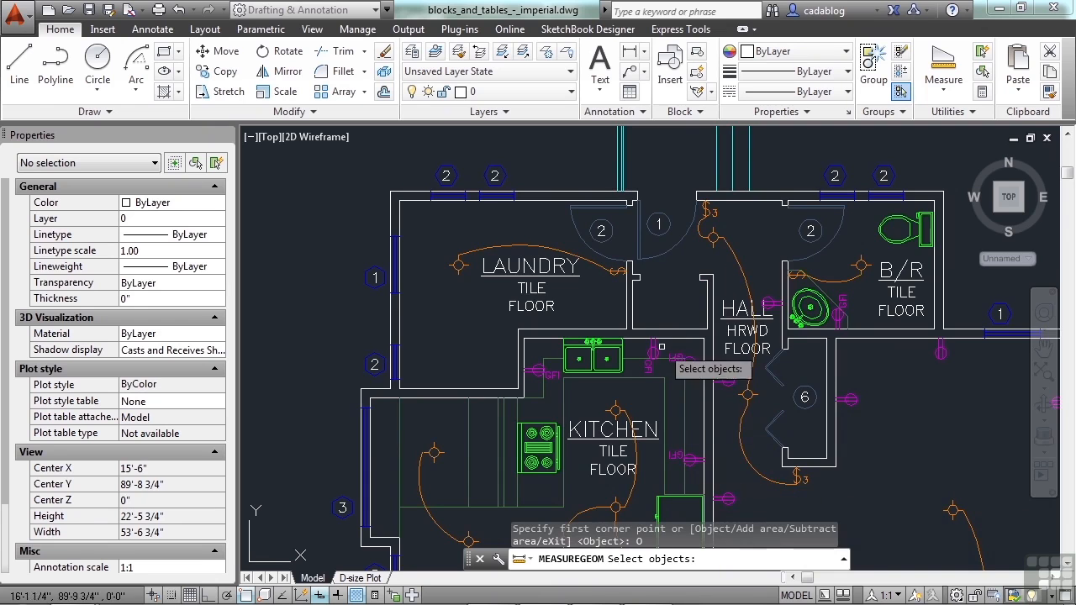
scroll(655, 353, down, 2)
scroll(664, 463, up, 6)
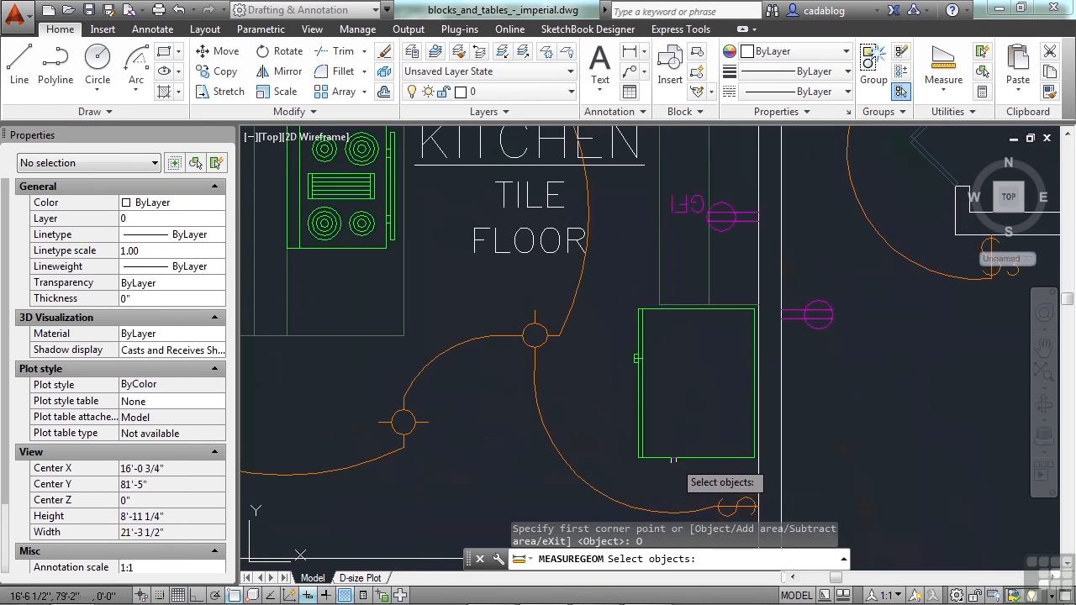
click(673, 457)
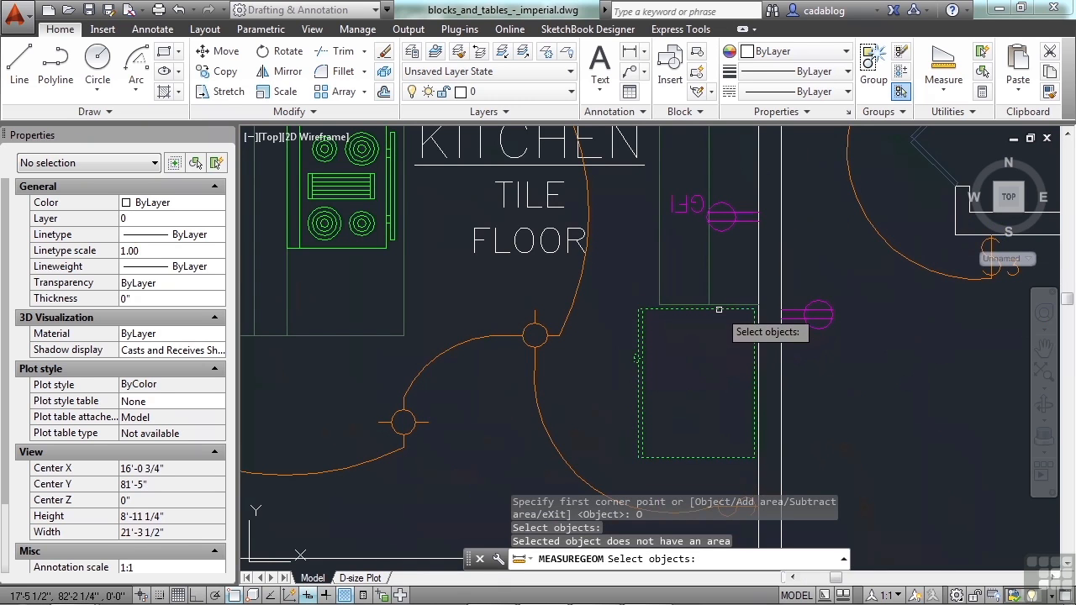
scroll(710, 307, down, 4)
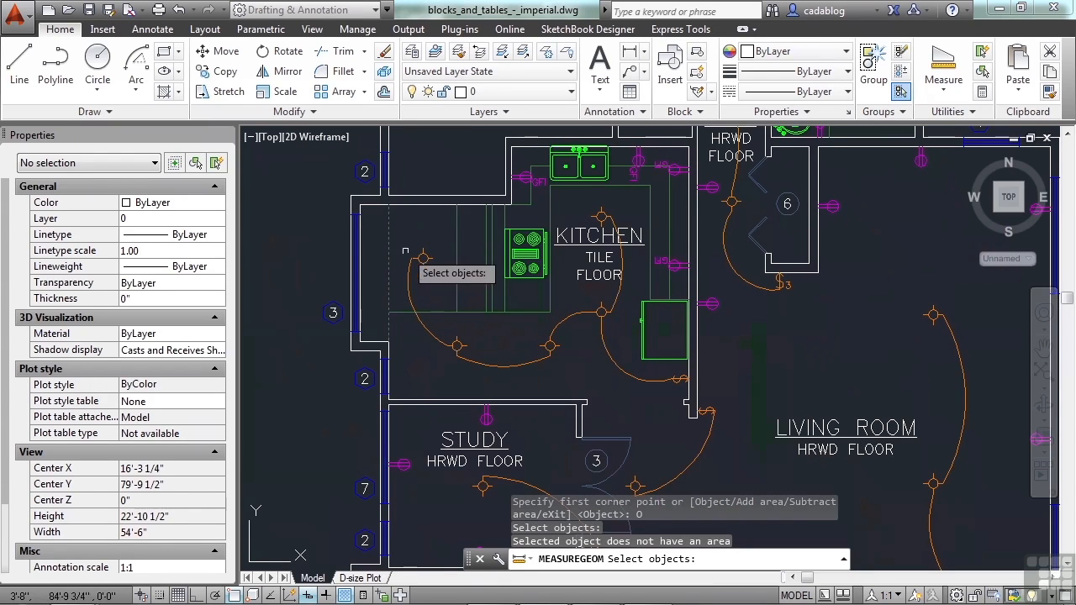
click(415, 203)
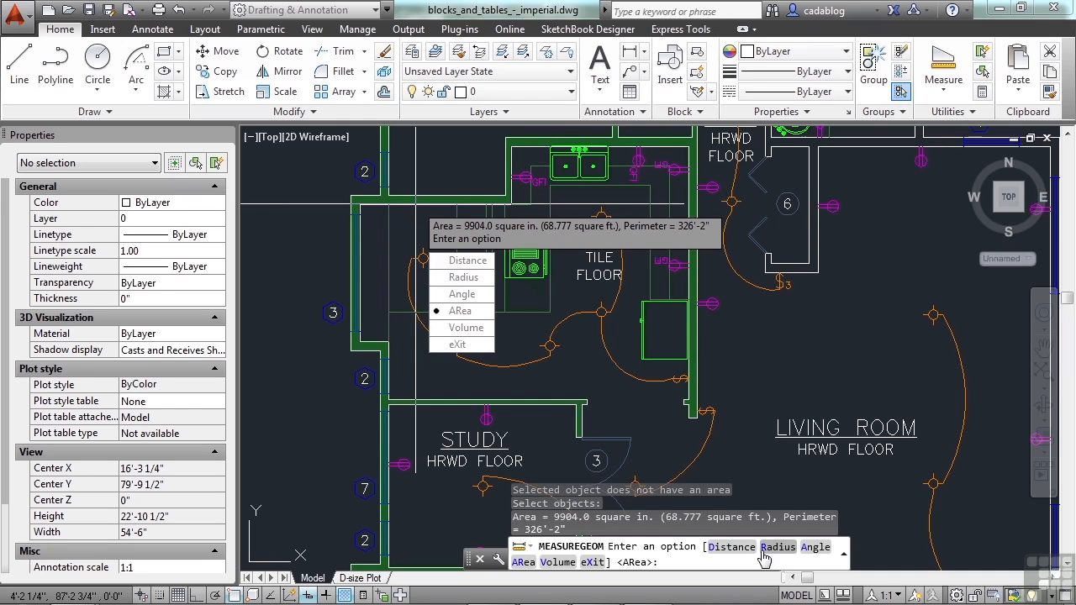
- Switch the area measurement to Add area and trace the kitchen's inner corners along the study wall and up the hall wall
click(525, 562)
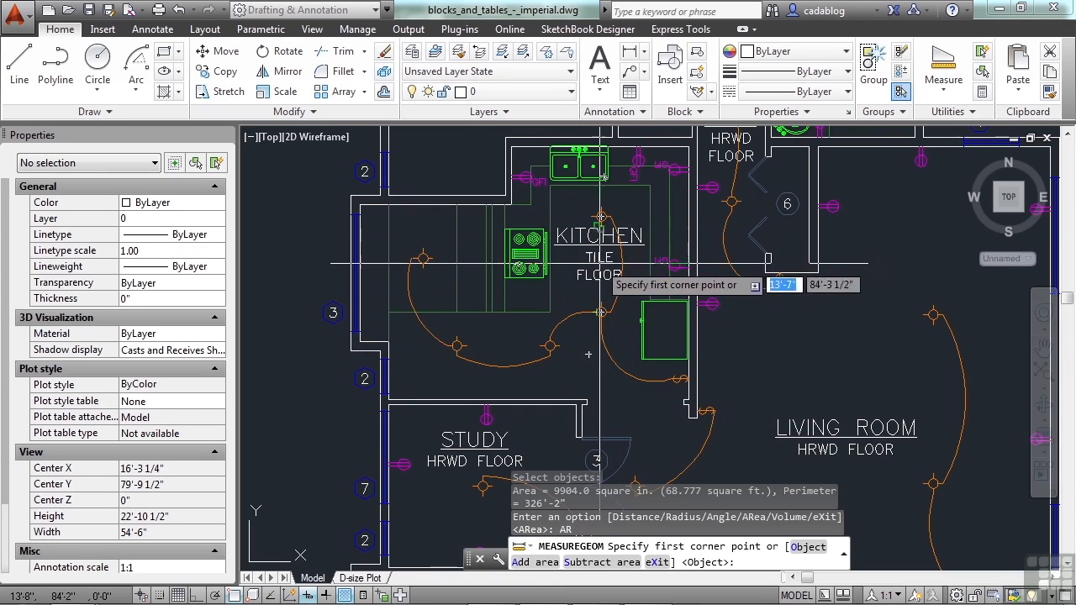
click(526, 564)
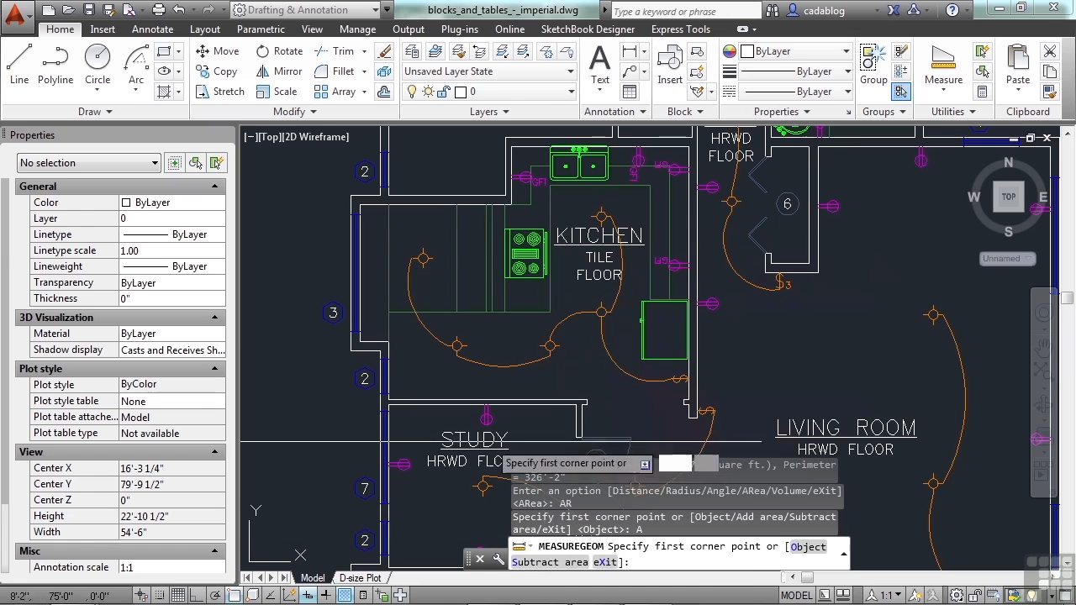
scroll(390, 399, up, 4)
click(390, 398)
scroll(603, 398, down, 2)
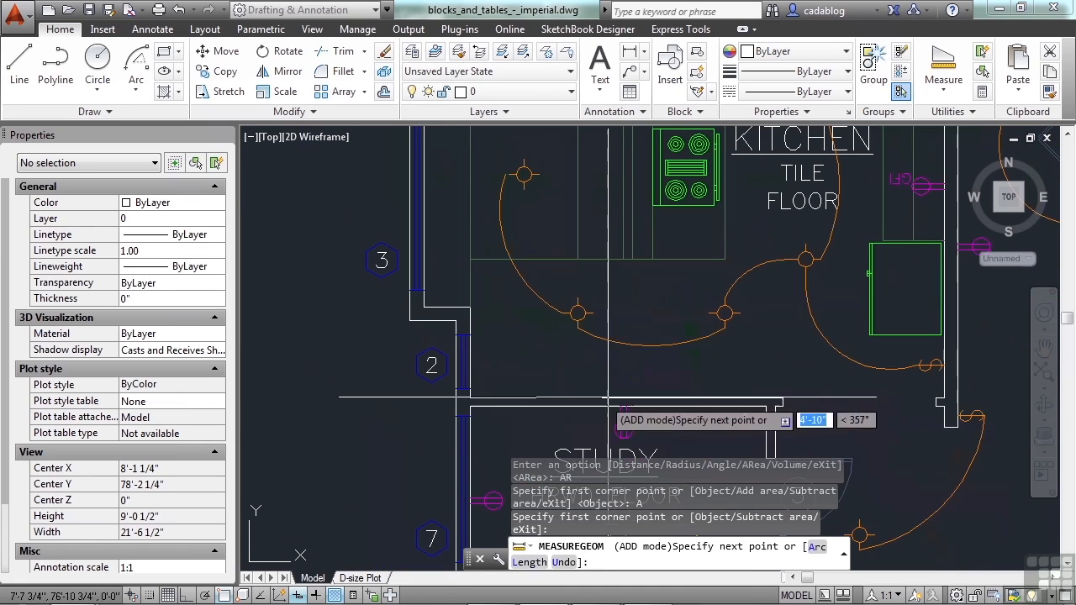
click(943, 398)
middle_drag(907, 223, 843, 478)
scroll(859, 255, up, 4)
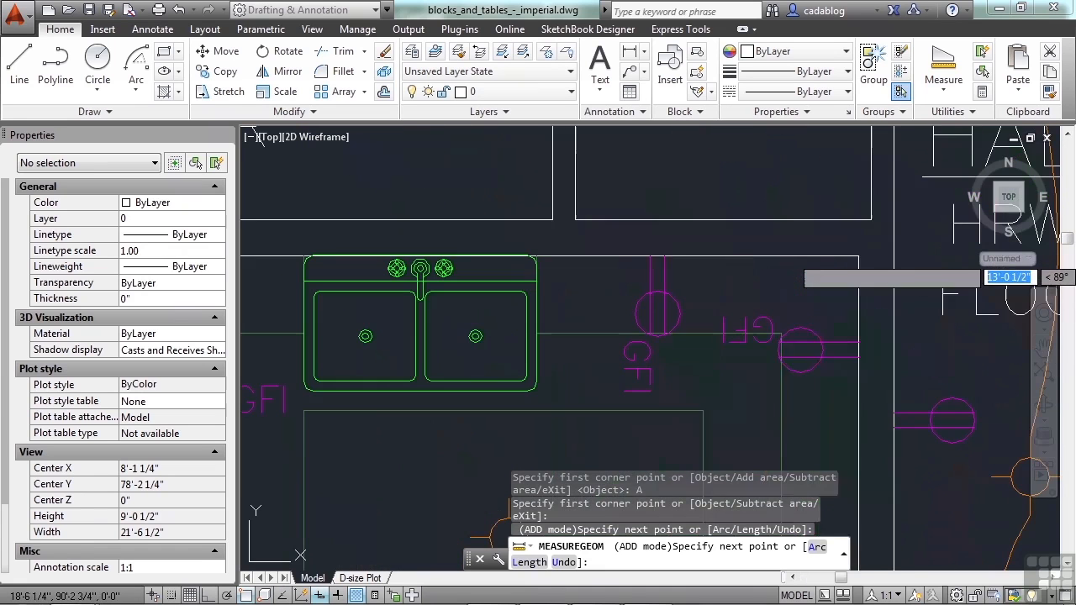
click(858, 254)
- Trace the kitchen's remaining corners along the laundry room and exterior window walls, and add its area to the total
scroll(858, 255, down, 2)
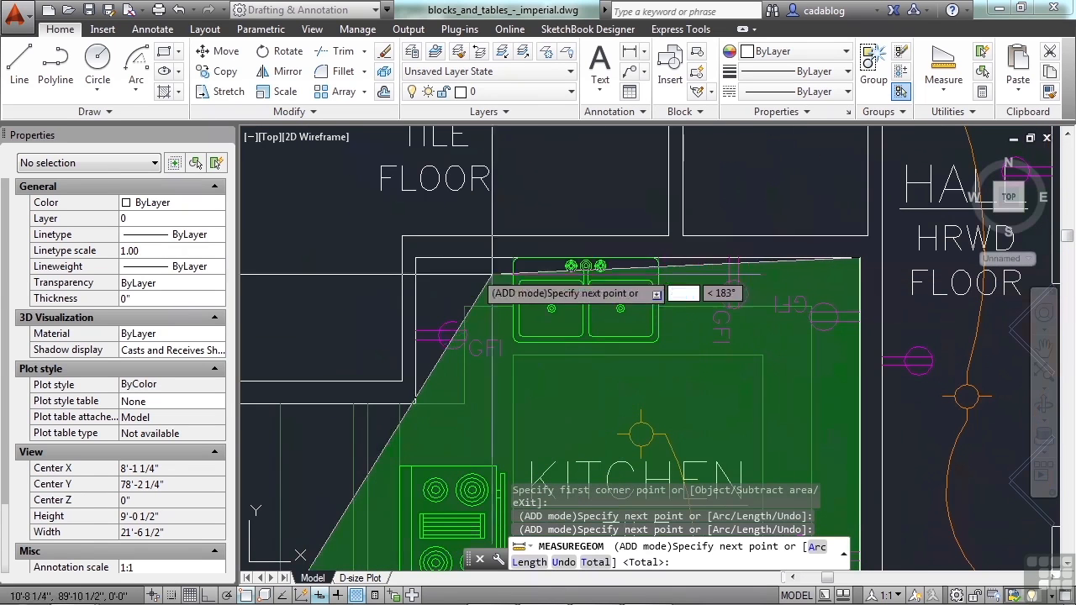
click(416, 259)
click(416, 403)
mouse_move(427, 385)
middle_down()
mouse_move(511, 342)
mouse_move(784, 242)
middle_up()
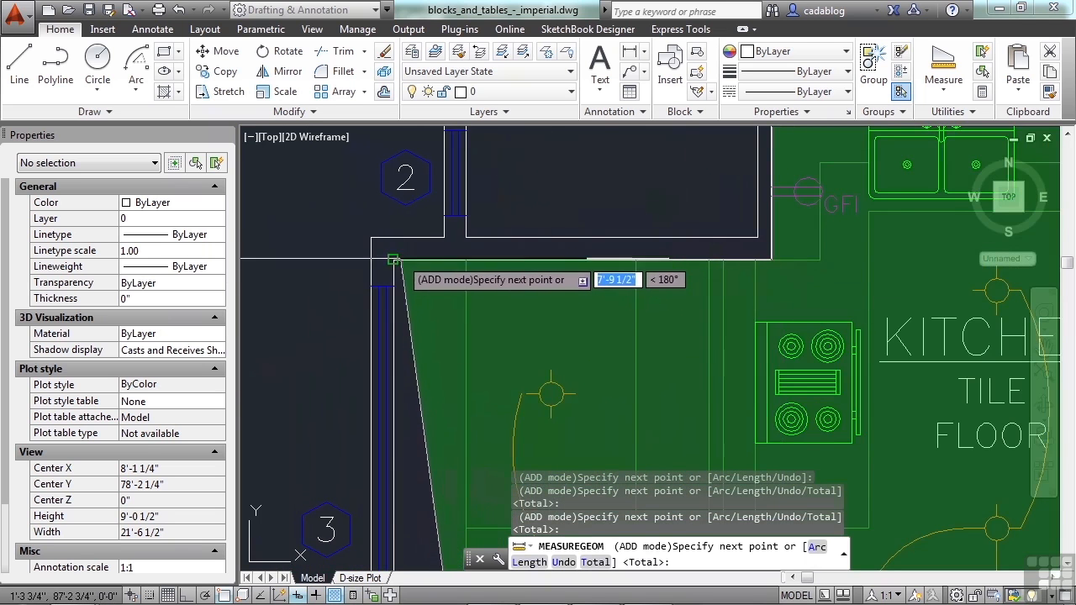
click(395, 259)
scroll(415, 257, down, 4)
scroll(404, 397, up, 4)
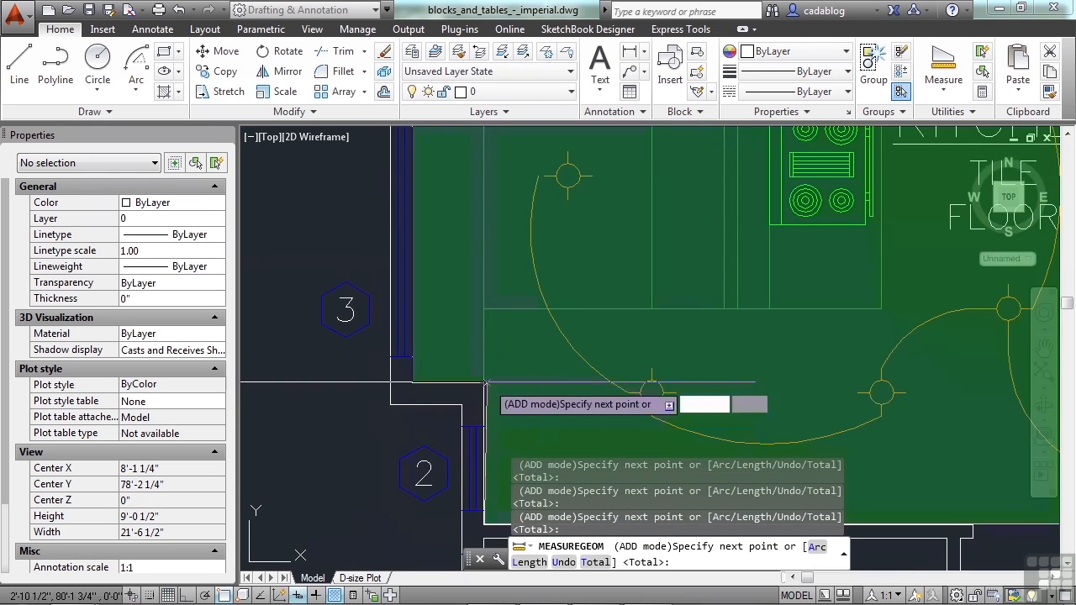
scroll(486, 384, down, 4)
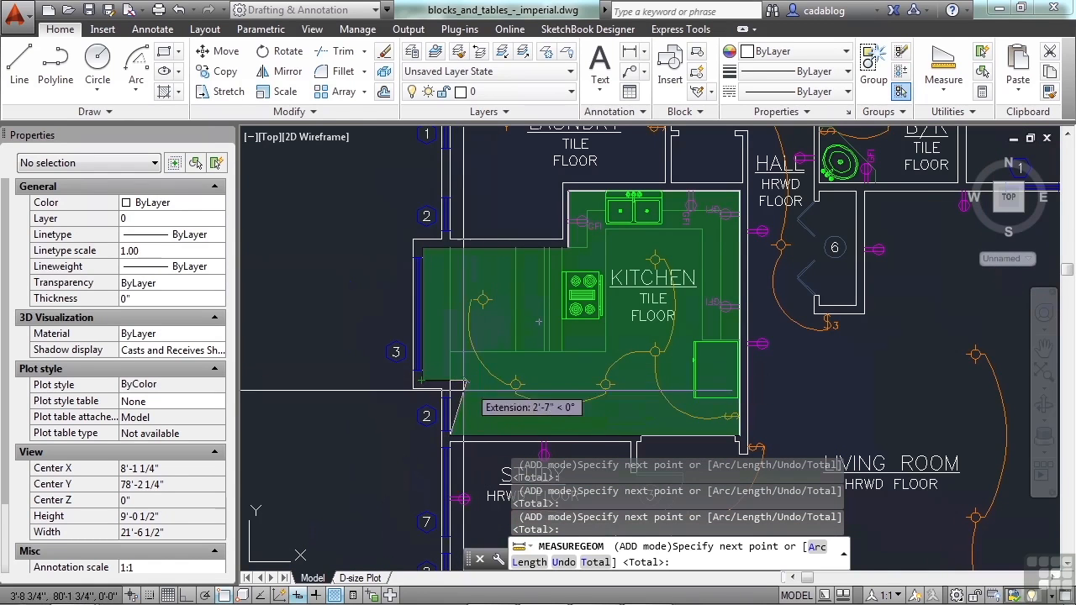
scroll(468, 384, up, 4)
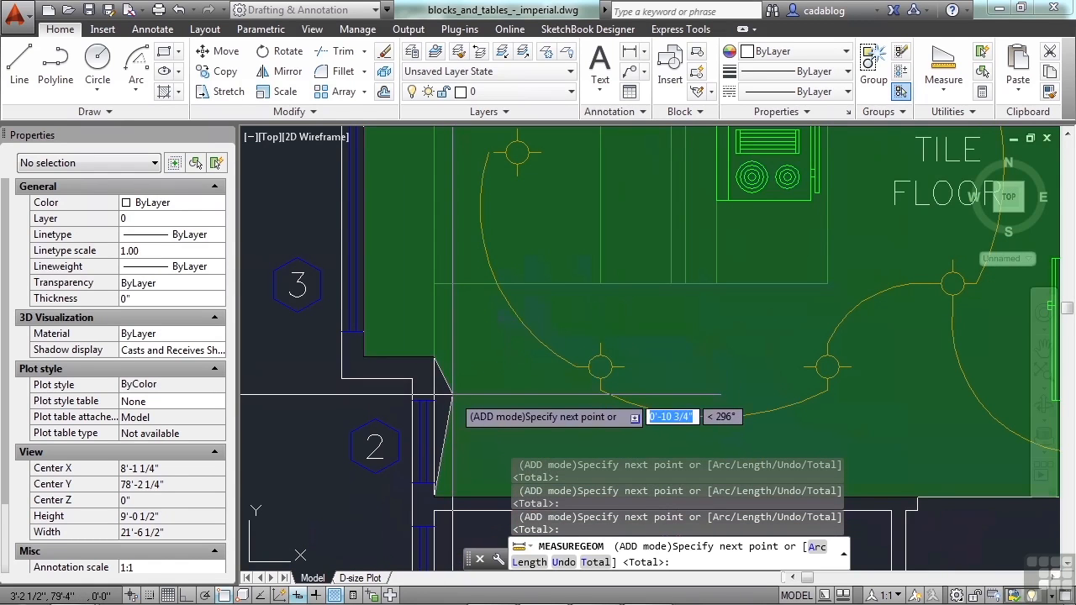
scroll(454, 394, down, 4)
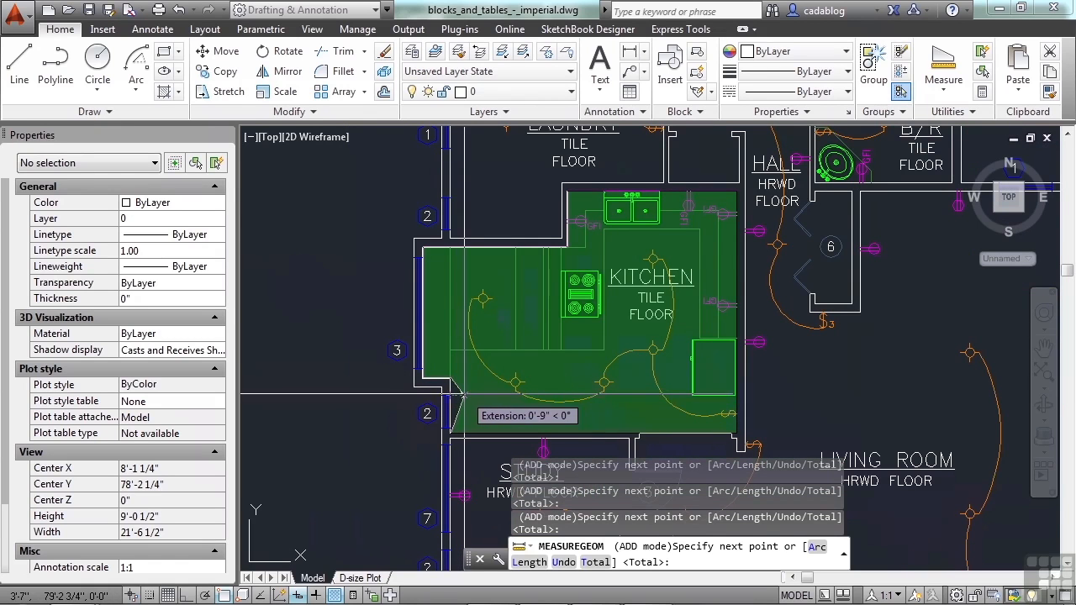
key(Return)
- Trace the laundry room's inner corners from the corner beside door 2 and add its area to the running total
scroll(450, 392, down, 2)
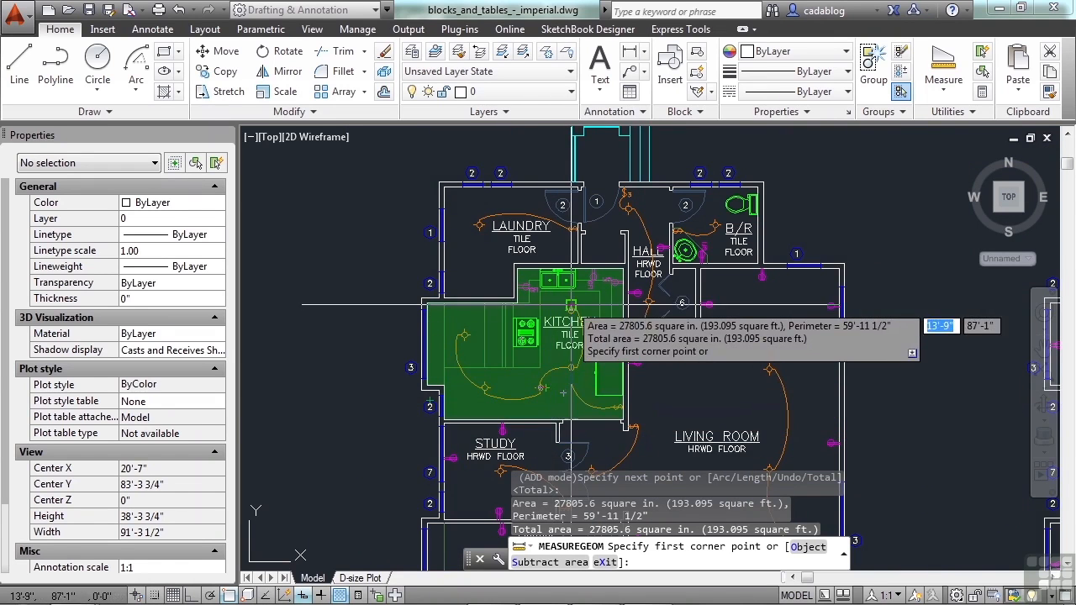
scroll(580, 220, up, 4)
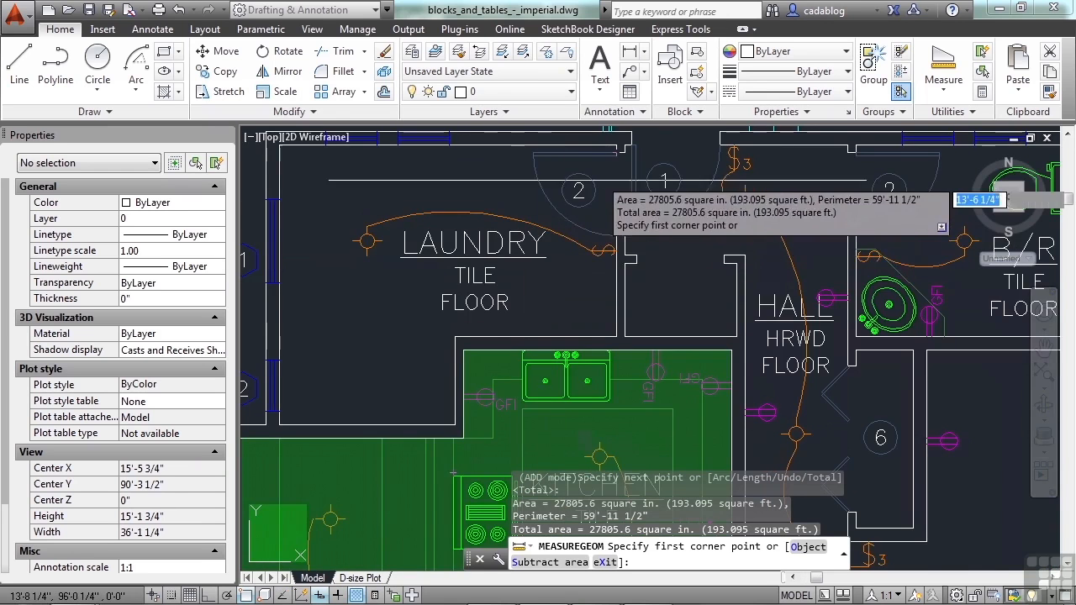
scroll(609, 198, up, 2)
scroll(626, 158, up, 2)
click(626, 158)
scroll(647, 164, down, 4)
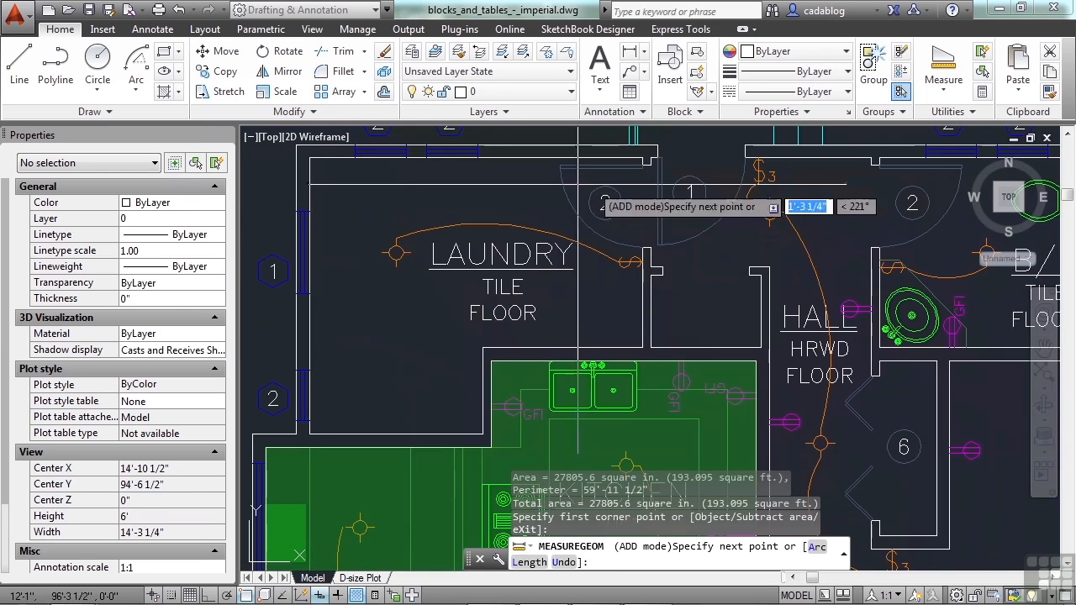
click(314, 159)
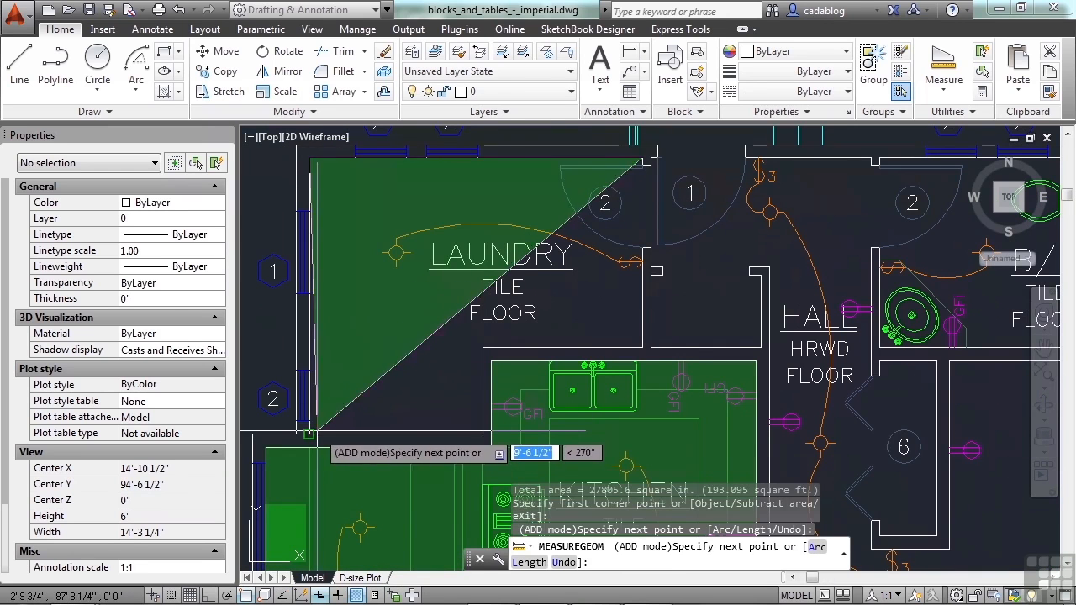
click(315, 432)
click(485, 433)
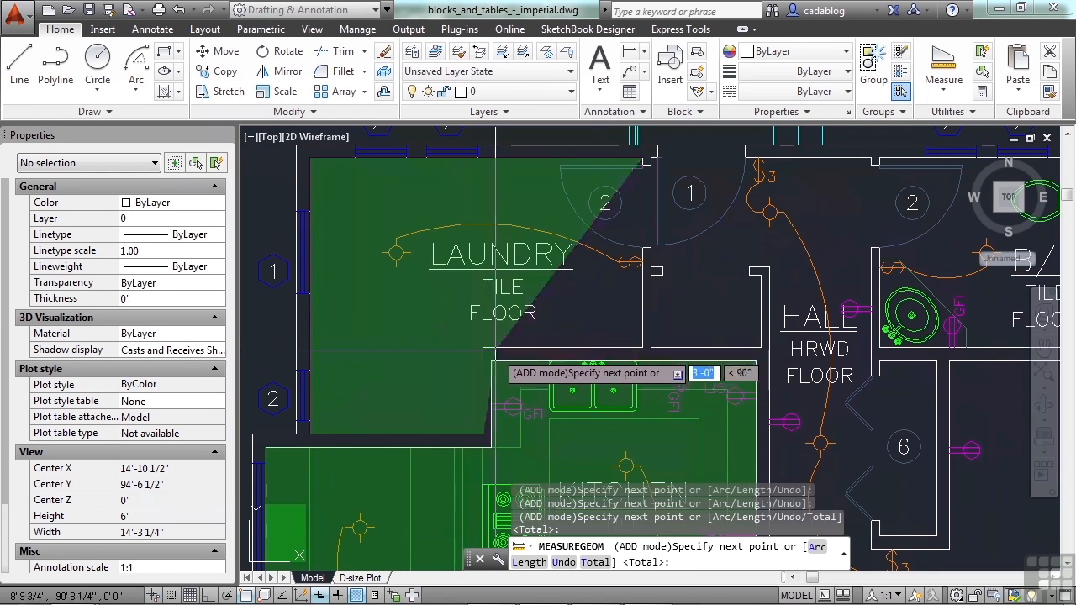
click(484, 347)
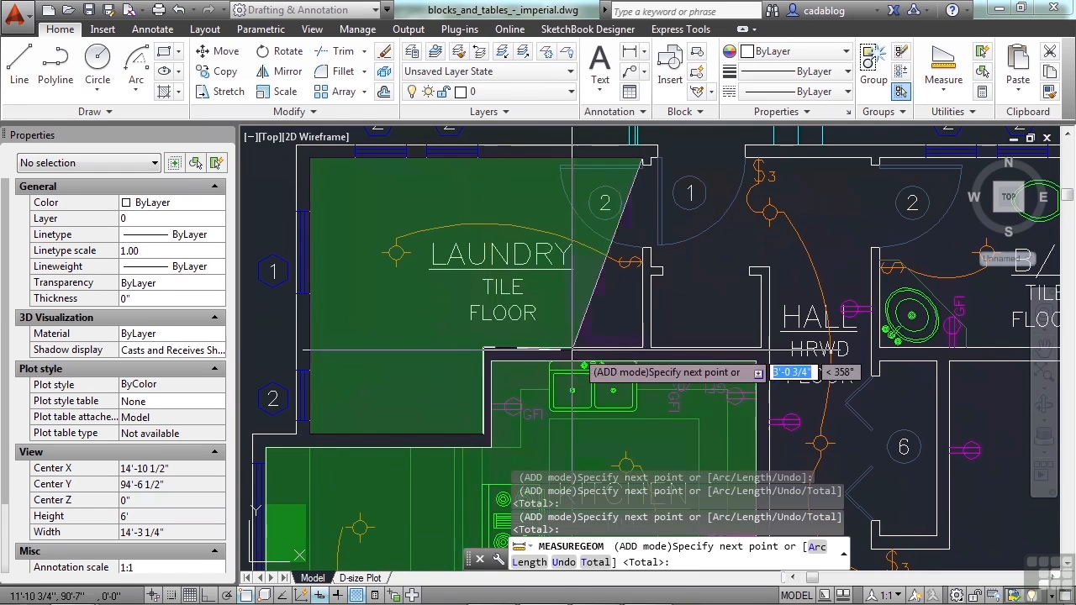
click(642, 346)
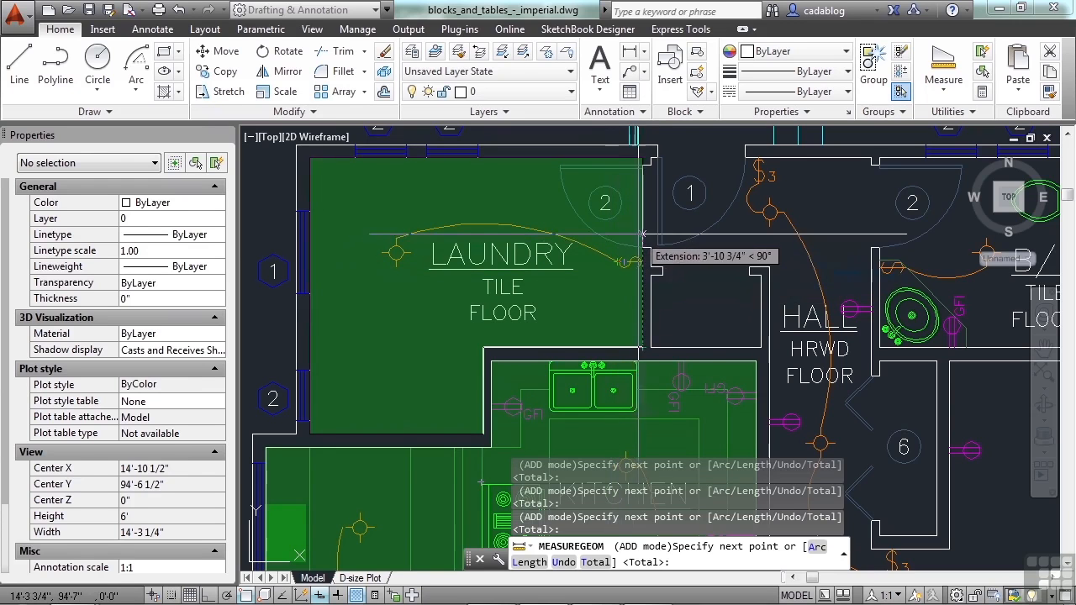
key(Return)
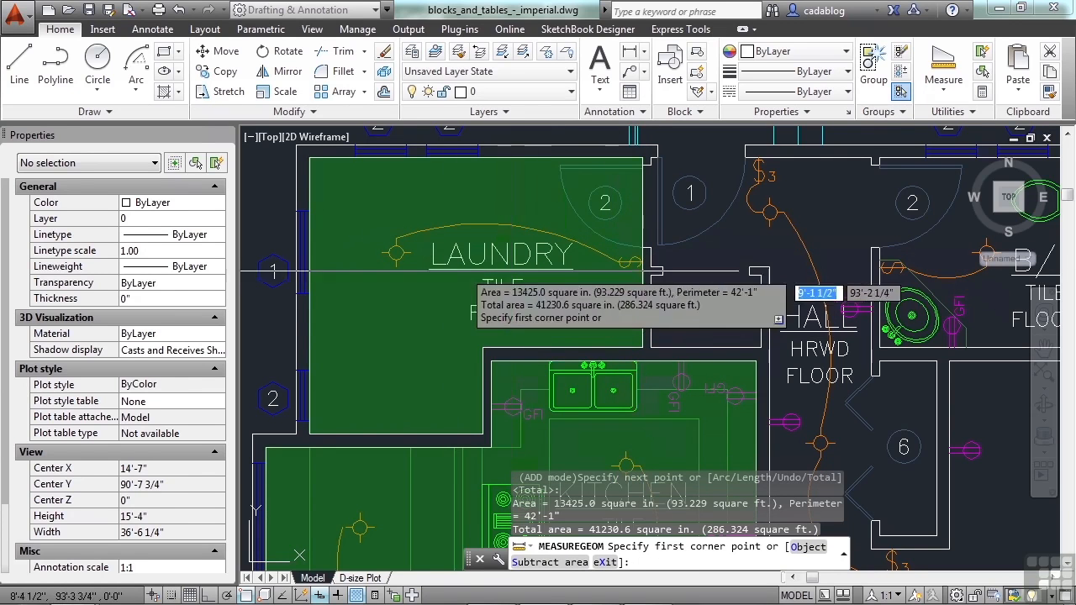
- Trace the B/R room's four inner corners starting beside the corner sink, and add its area to the running total
scroll(509, 273, down, 2)
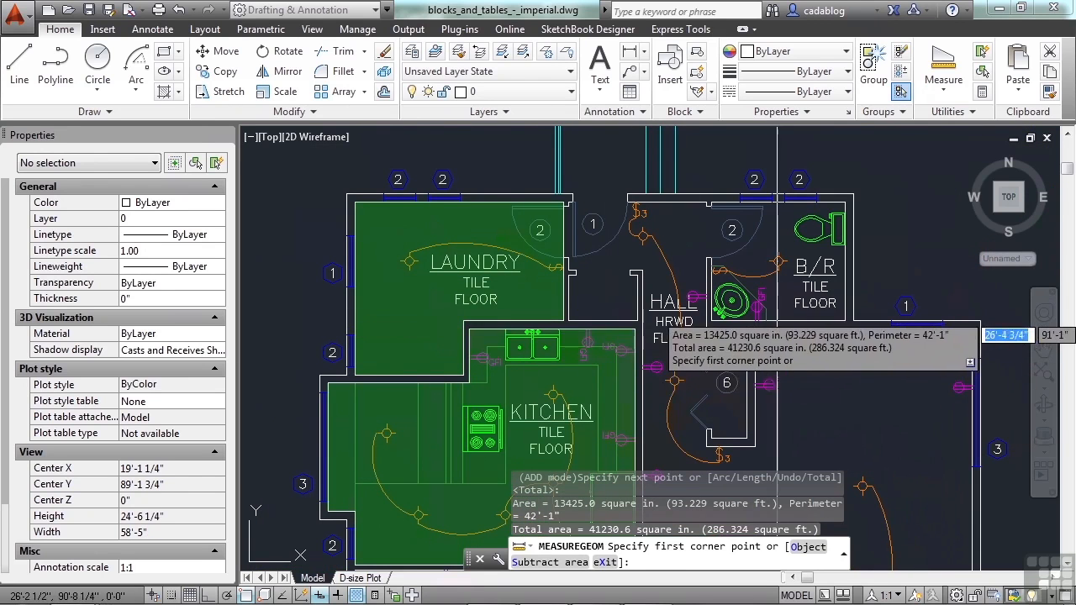
scroll(647, 328, up, 4)
click(613, 326)
scroll(639, 340, down, 2)
scroll(769, 344, up, 2)
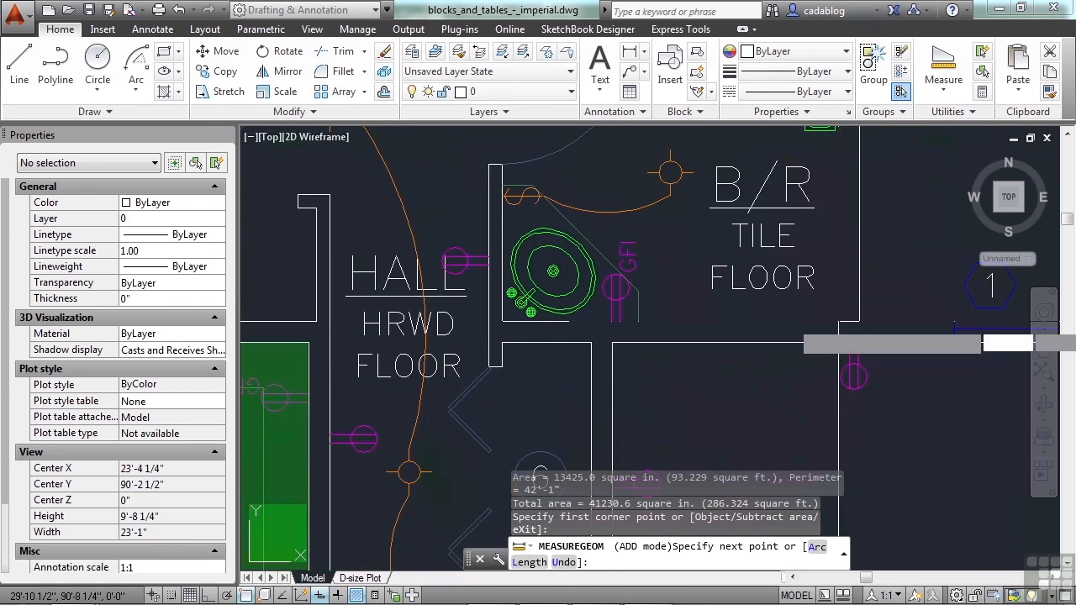
click(831, 334)
scroll(831, 335, down, 2)
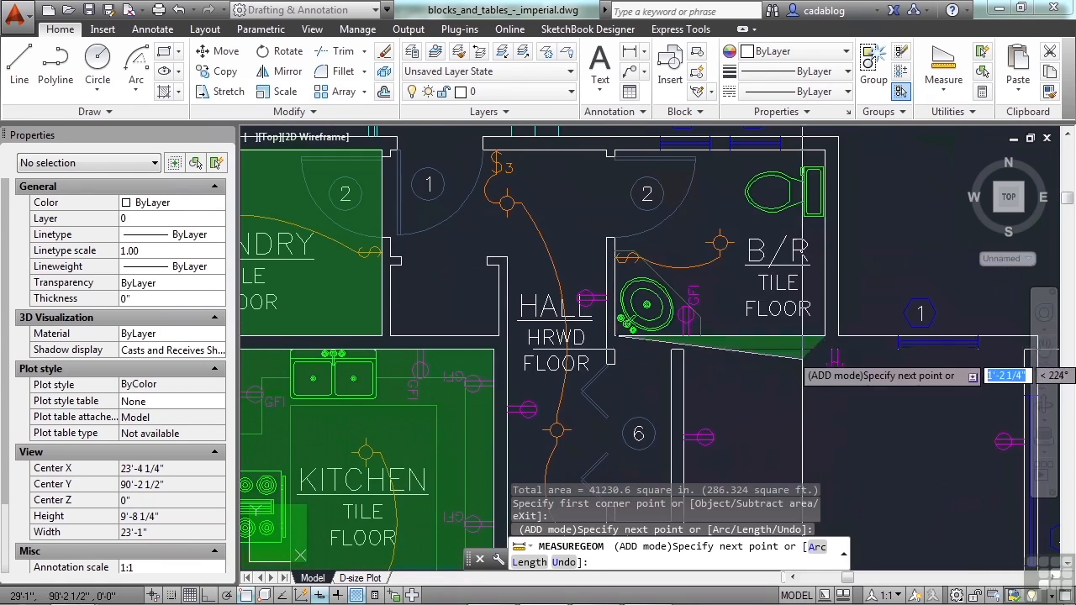
click(823, 151)
scroll(626, 168, up, 2)
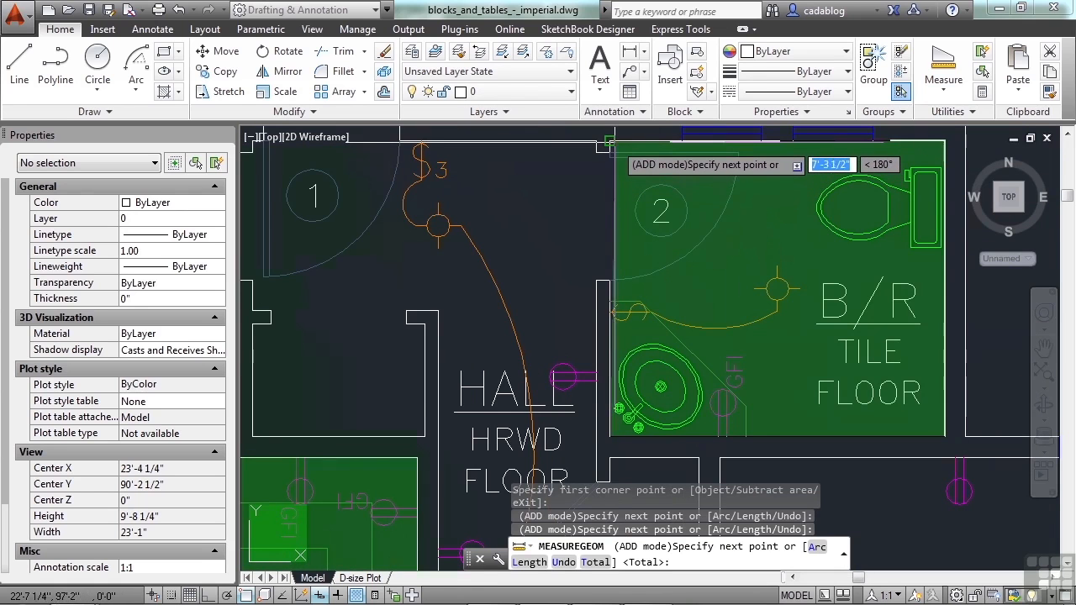
click(610, 140)
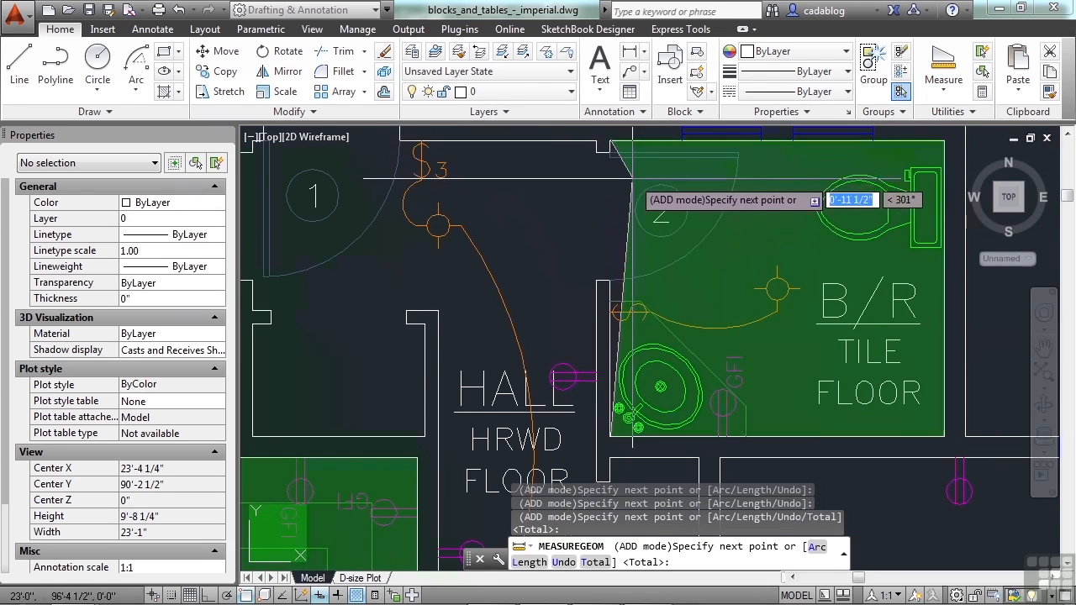
key(Return)
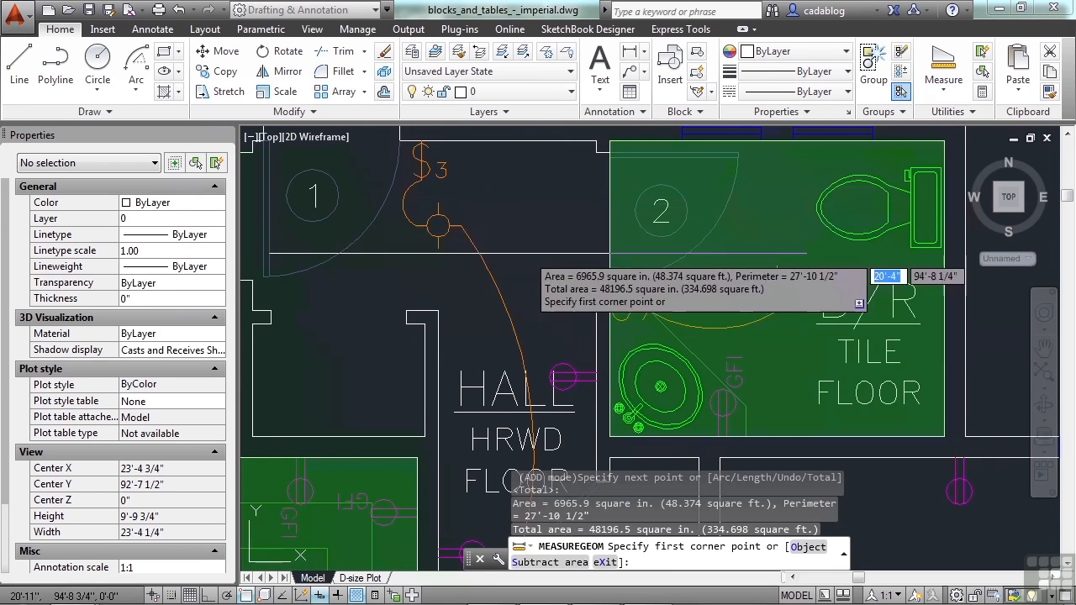
scroll(550, 289, down, 3)
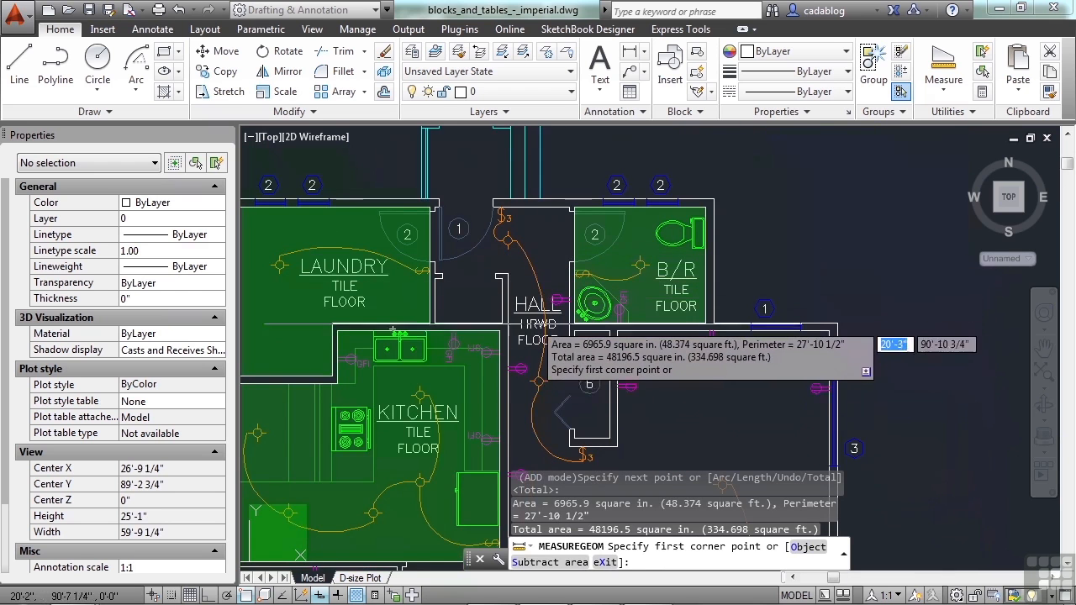
scroll(553, 294, down, 2)
mouse_move(597, 361)
middle_down()
mouse_move(605, 278)
mouse_move(635, 197)
middle_up()
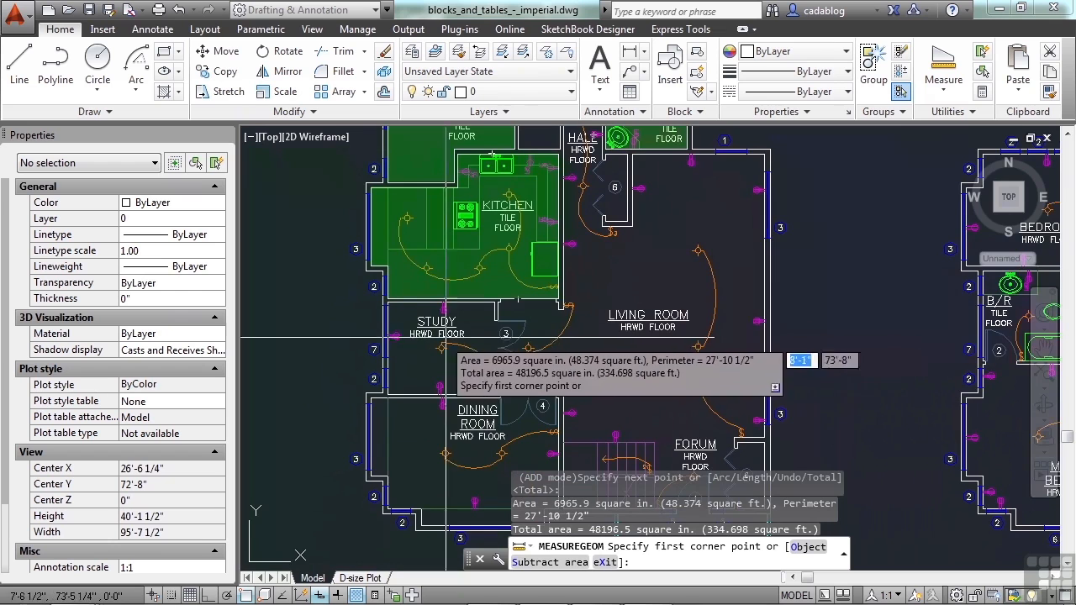
- Look over the rest of the ground floor for further tile-floor rooms, and end the Add area total
middle_drag(491, 428, 468, 314)
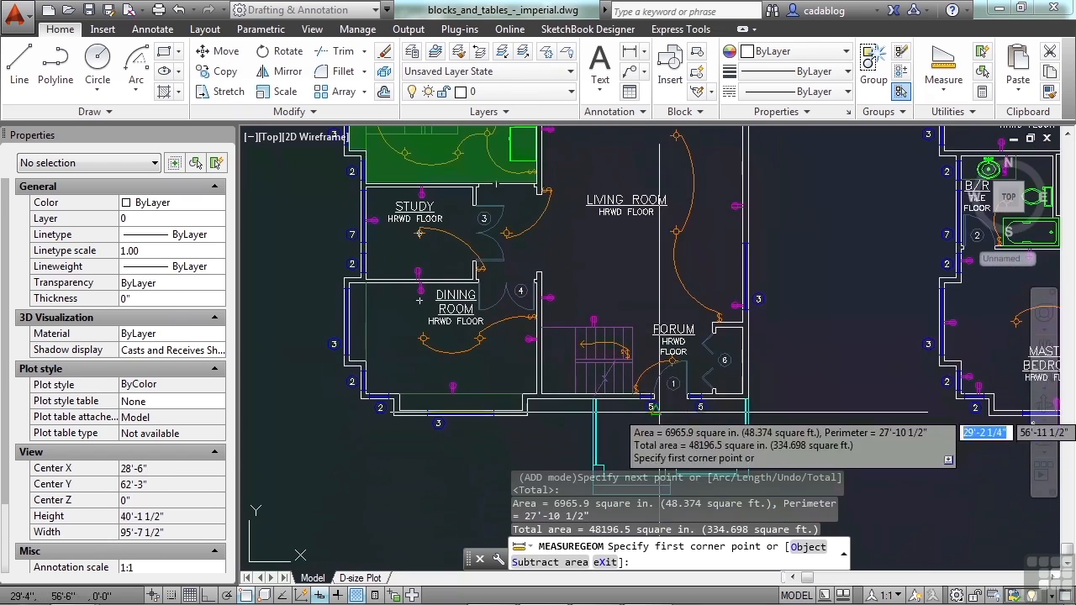
middle_drag(644, 402, 634, 295)
mouse_move(643, 146)
middle_down()
mouse_move(523, 302)
mouse_move(593, 301)
middle_up()
scroll(565, 301, down, 2)
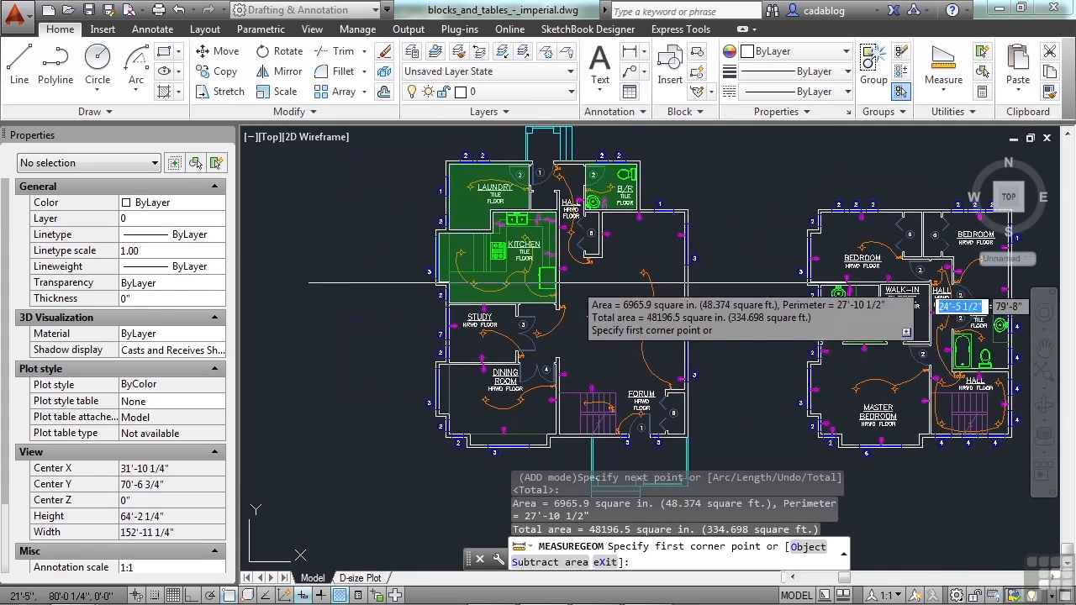
scroll(504, 172, up, 2)
key(Return)
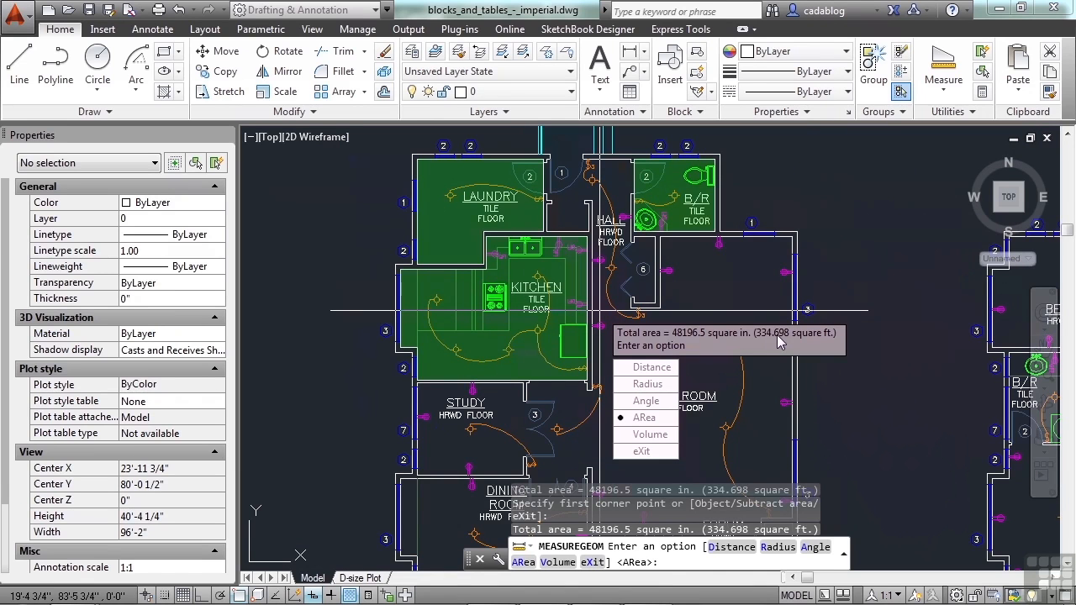
- Measure the laundry room's area by tracing its six inner corners, starting at the exterior corner above window 1
key(Return)
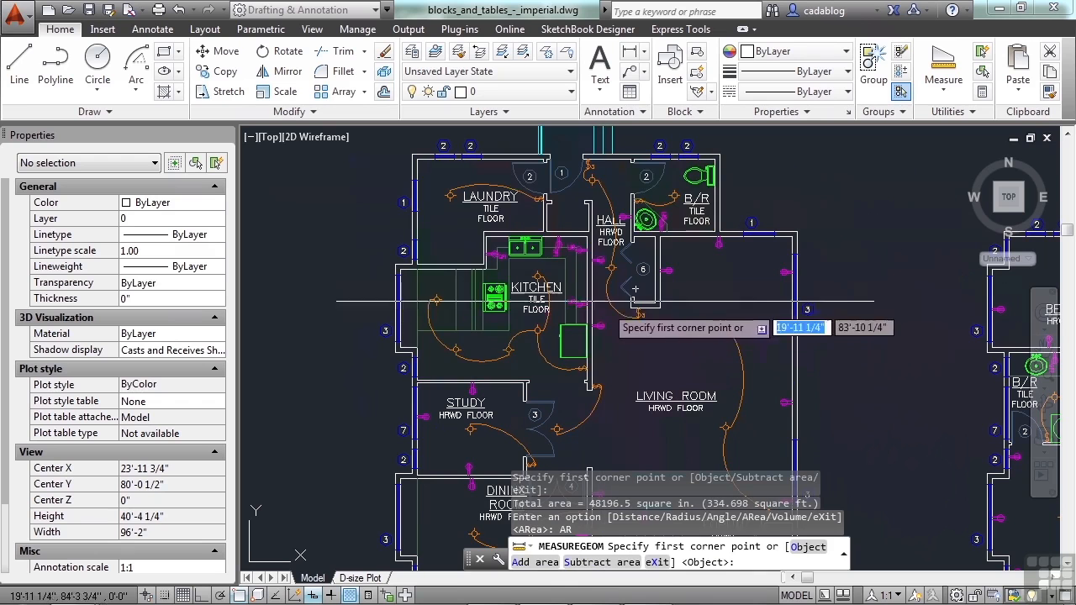
scroll(418, 168, up, 2)
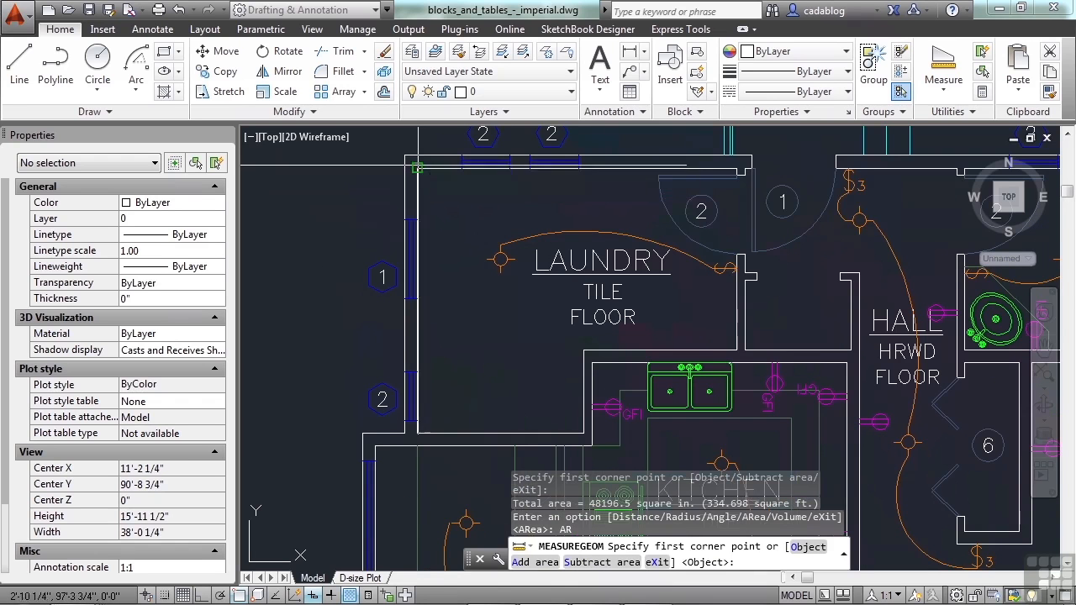
click(418, 169)
click(737, 168)
click(737, 349)
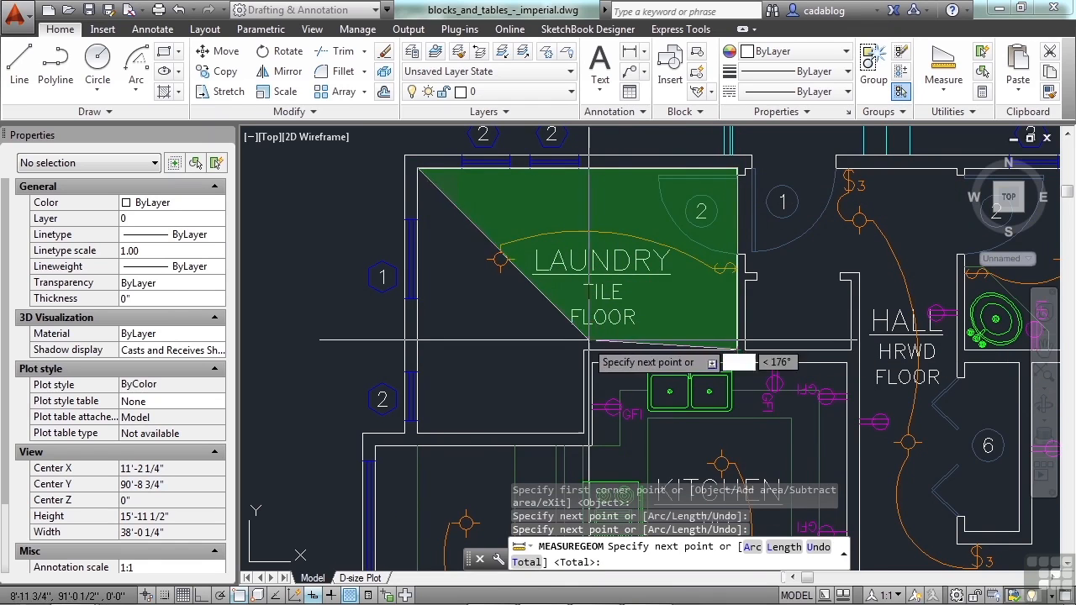
click(584, 349)
click(583, 432)
click(417, 432)
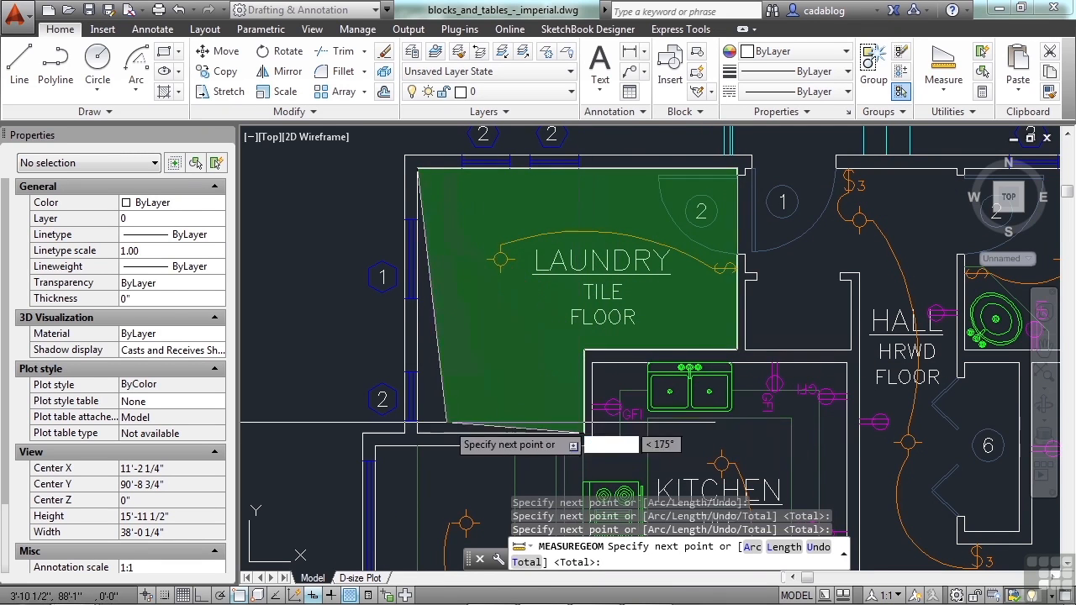
key(Return)
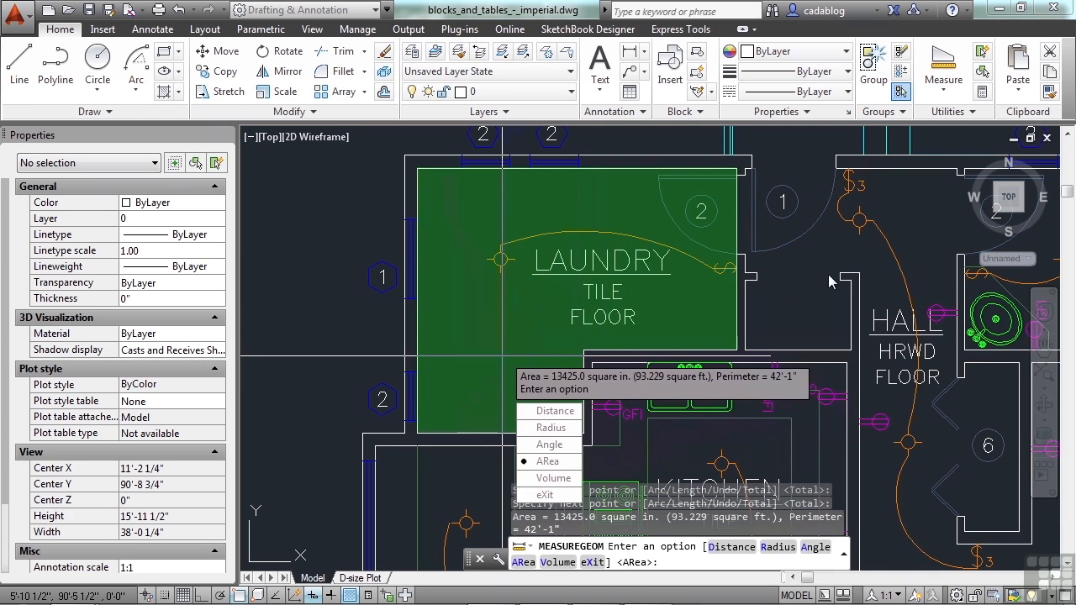
- Measure the laundry room again in Add area mode, tracing its six inner corners from the exterior corner below window 2
click(551, 461)
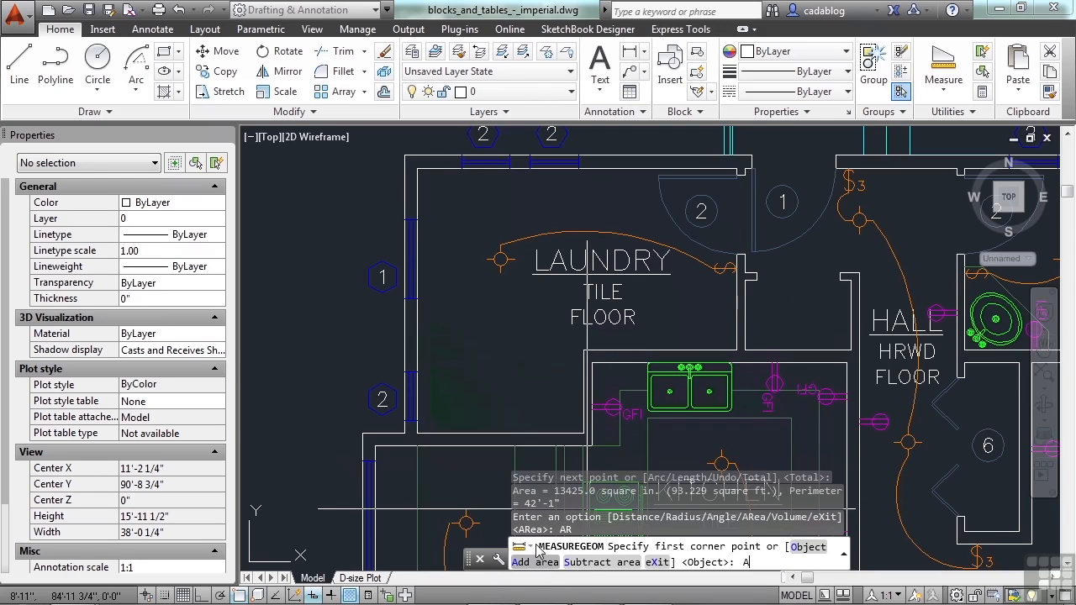
key(Return)
click(416, 432)
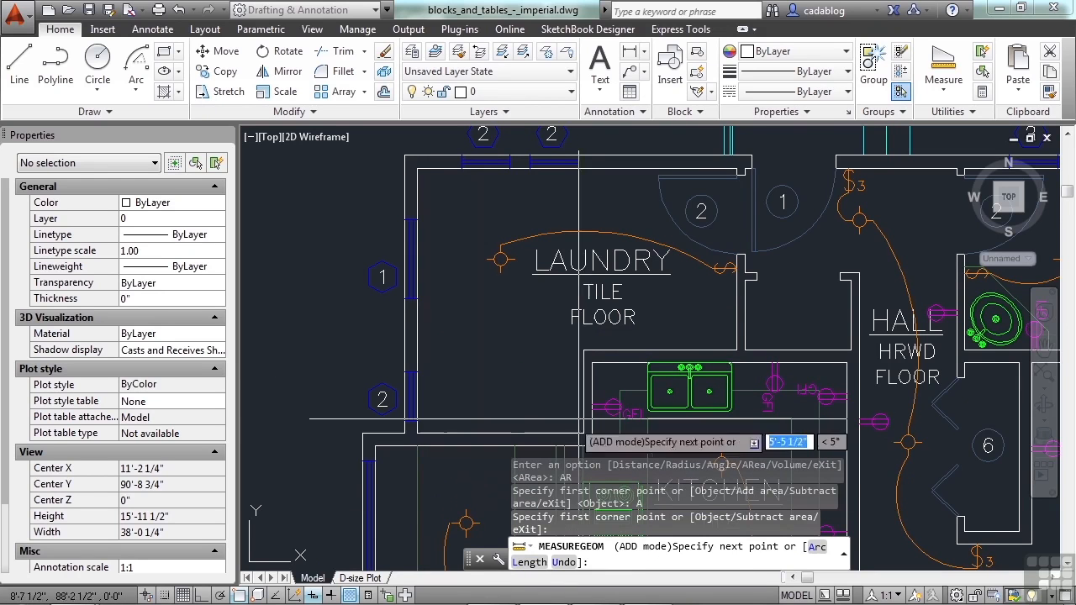
click(583, 432)
click(583, 353)
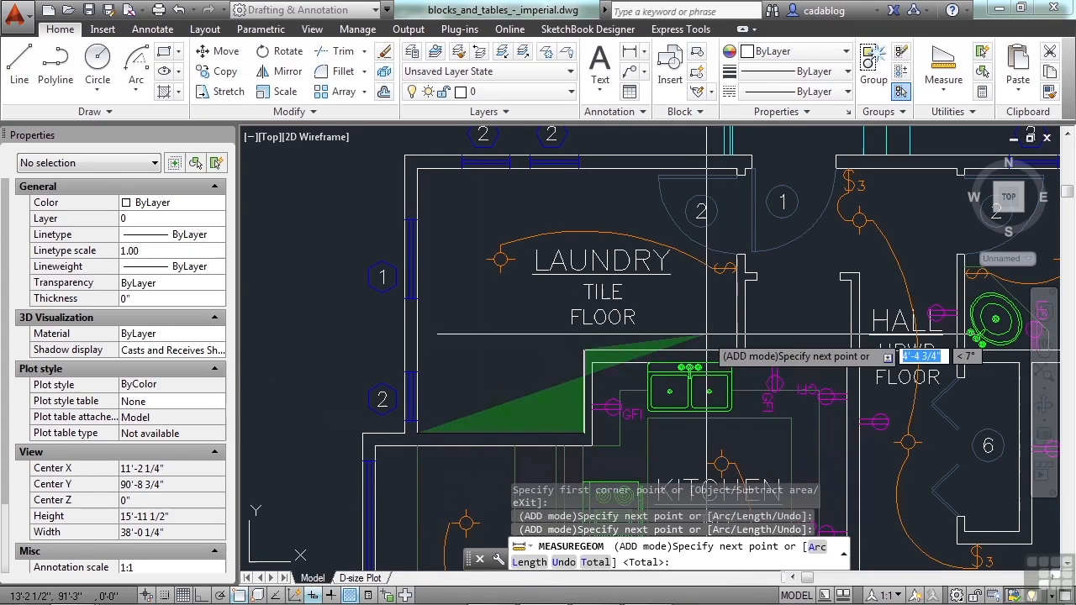
click(738, 351)
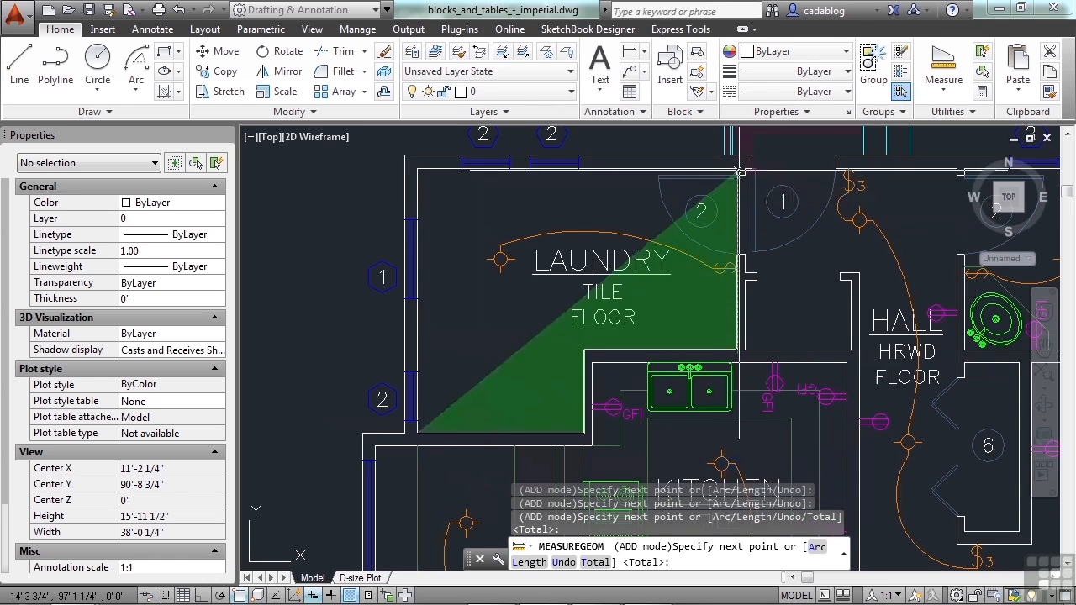
click(738, 172)
click(417, 171)
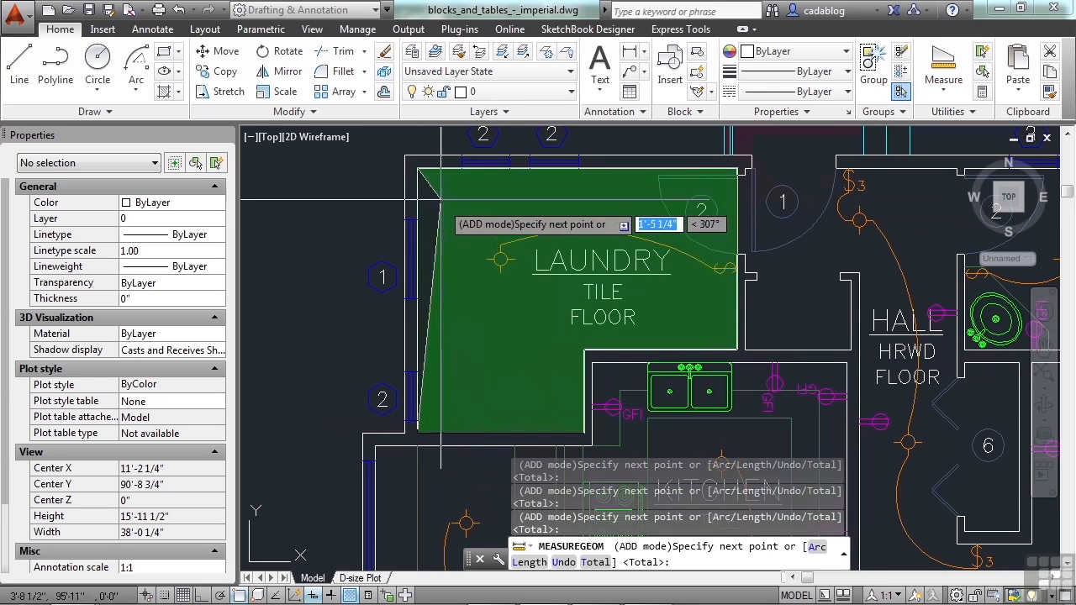
key(Return)
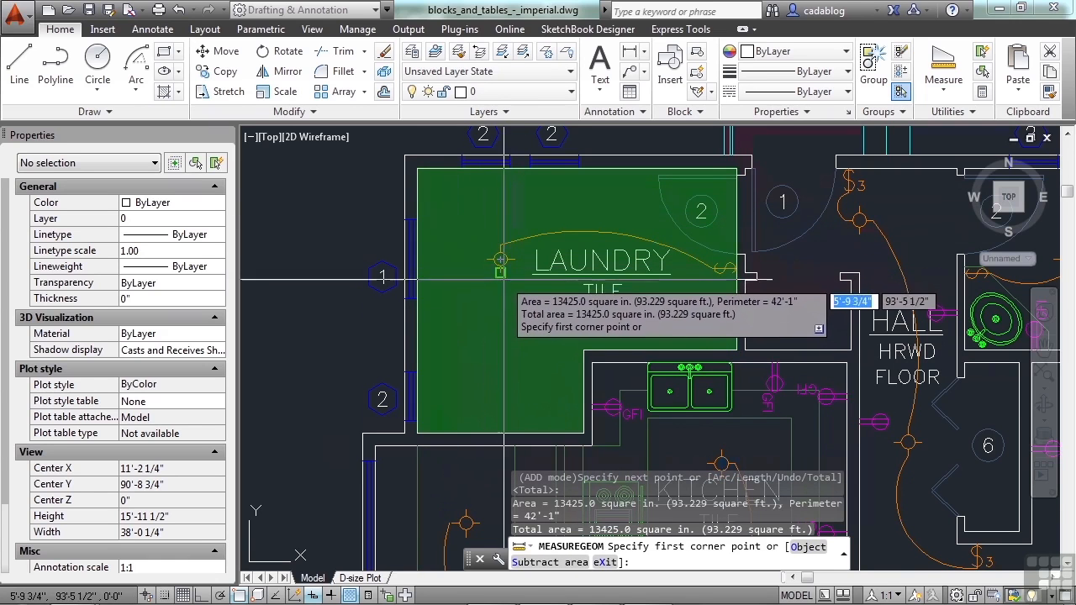
- Subtract the laundry room's lower rectangular extension beside window 2 from the total, and end the area measurement
click(528, 562)
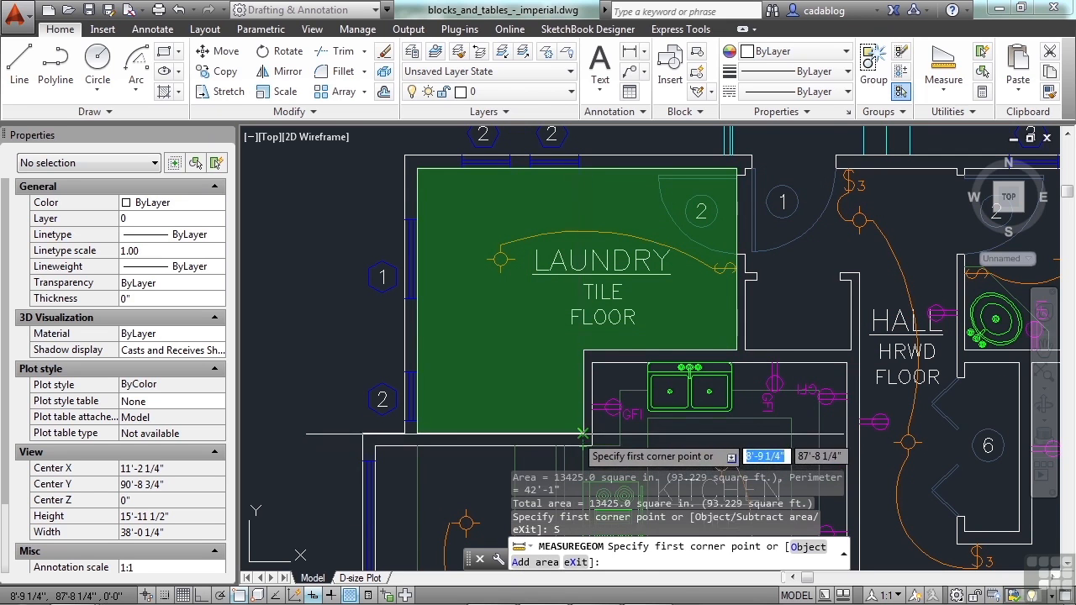
click(582, 434)
click(582, 348)
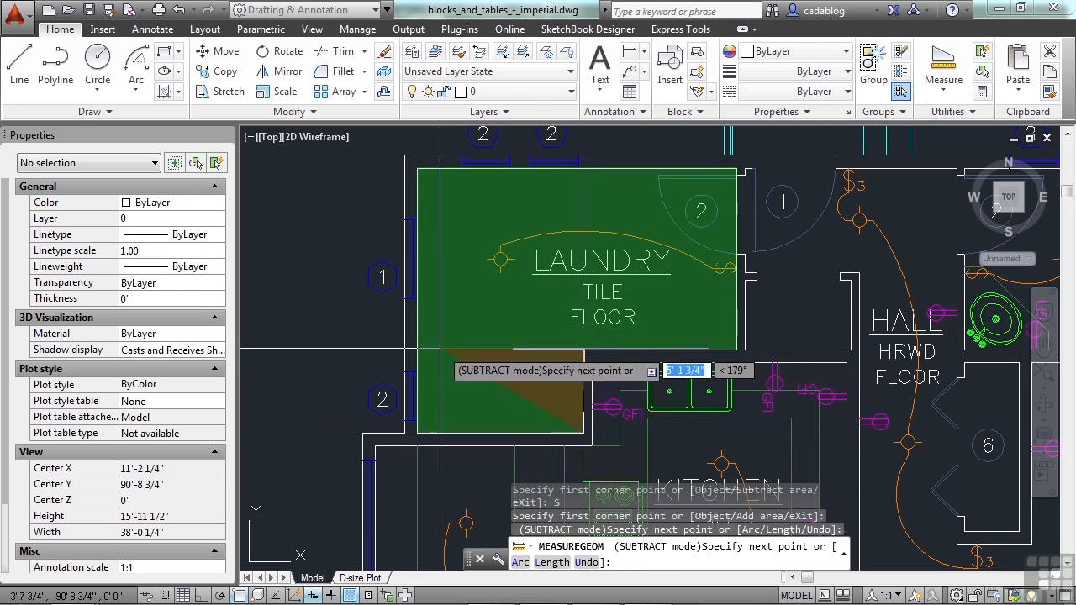
click(417, 348)
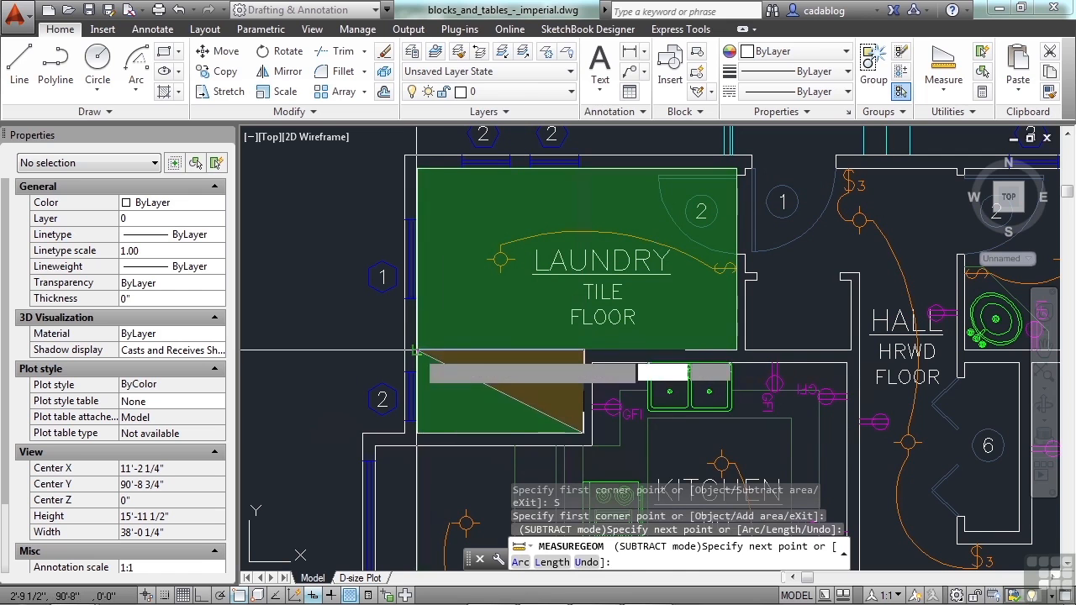
click(418, 433)
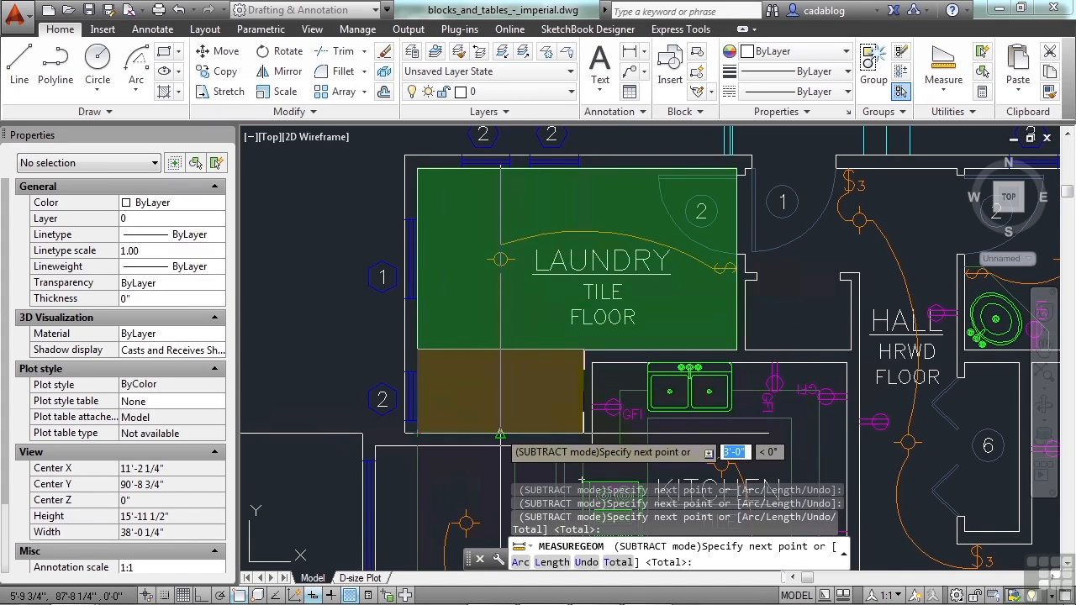
key(Return)
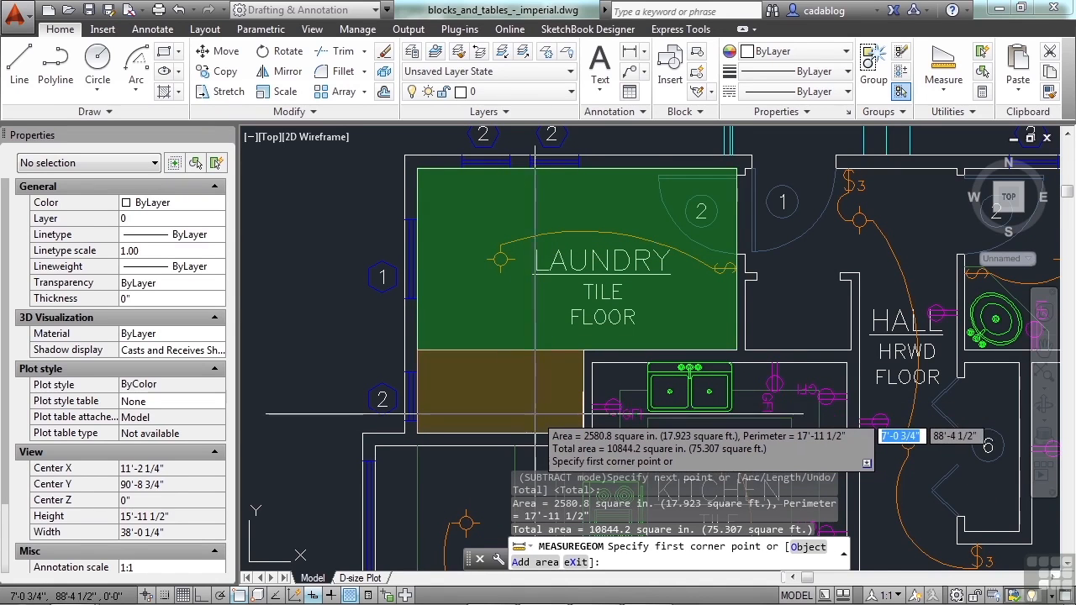
key(Return)
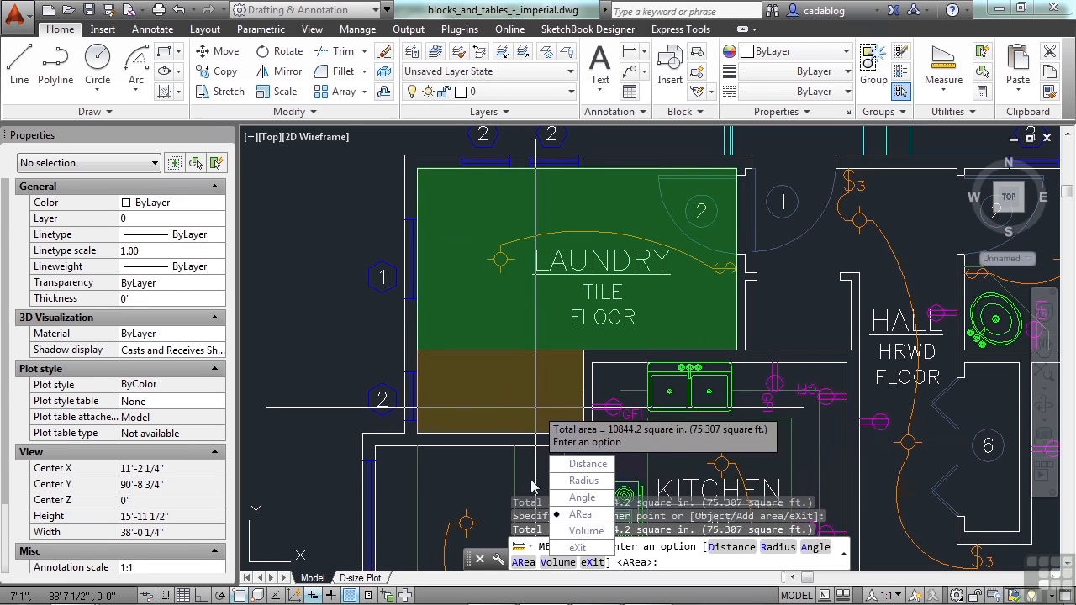
- Measure a new area in Add area mode, tracing the kitchen's rectangular strip around the sink between the laundry-side and hall walls
click(592, 516)
scroll(618, 256, down, 3)
scroll(651, 229, up, 5)
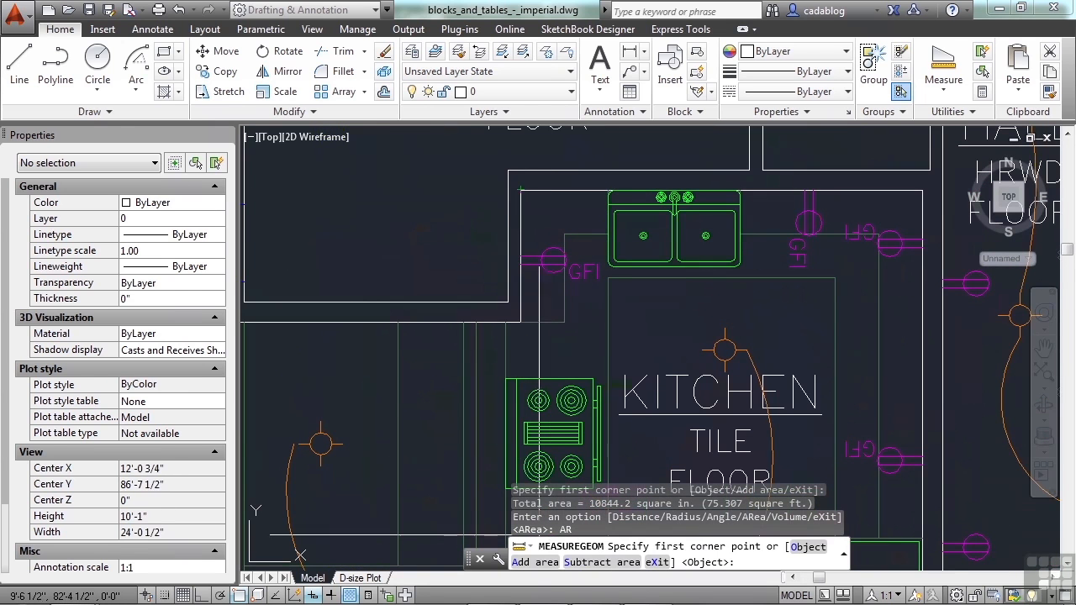
click(536, 561)
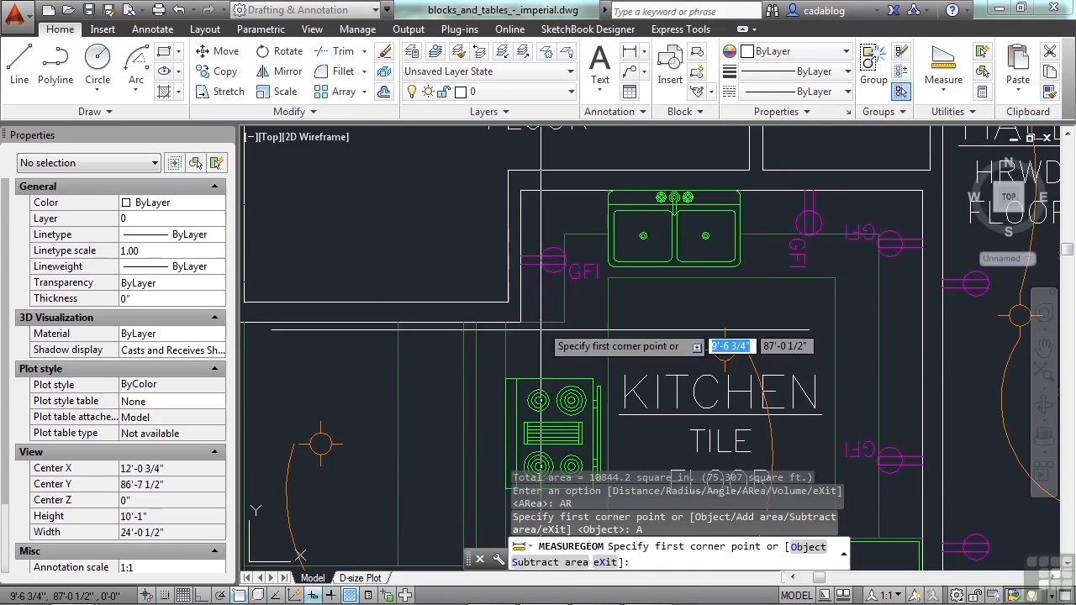
click(521, 192)
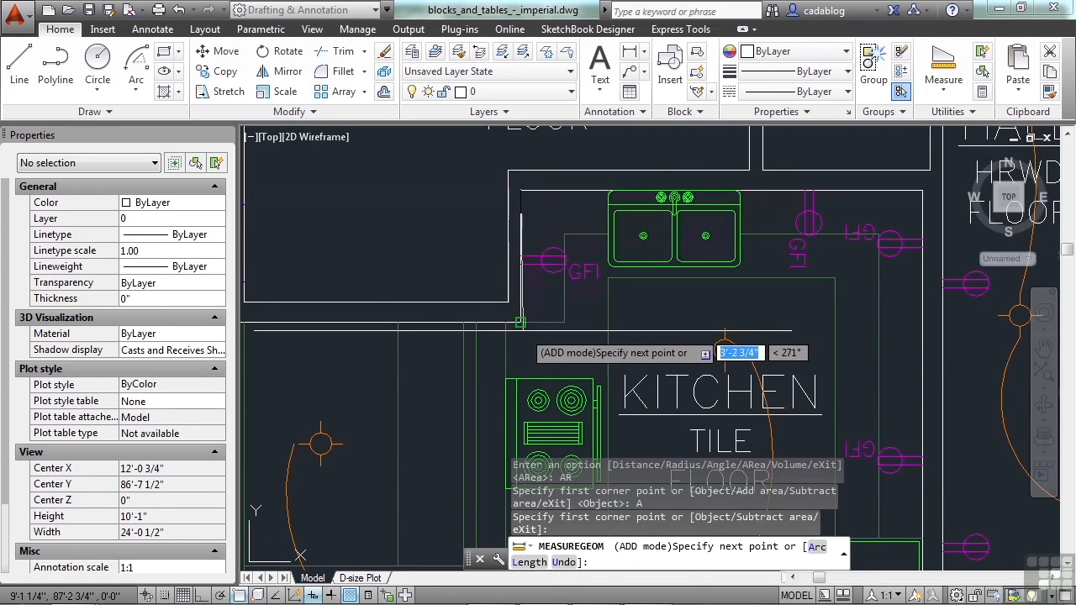
click(521, 321)
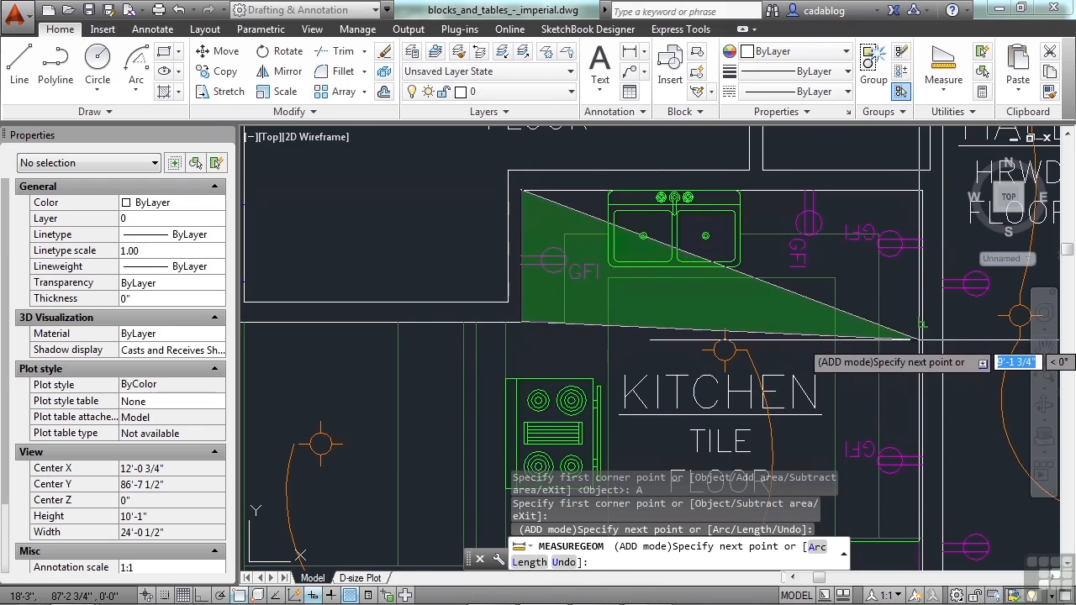
click(923, 321)
click(922, 192)
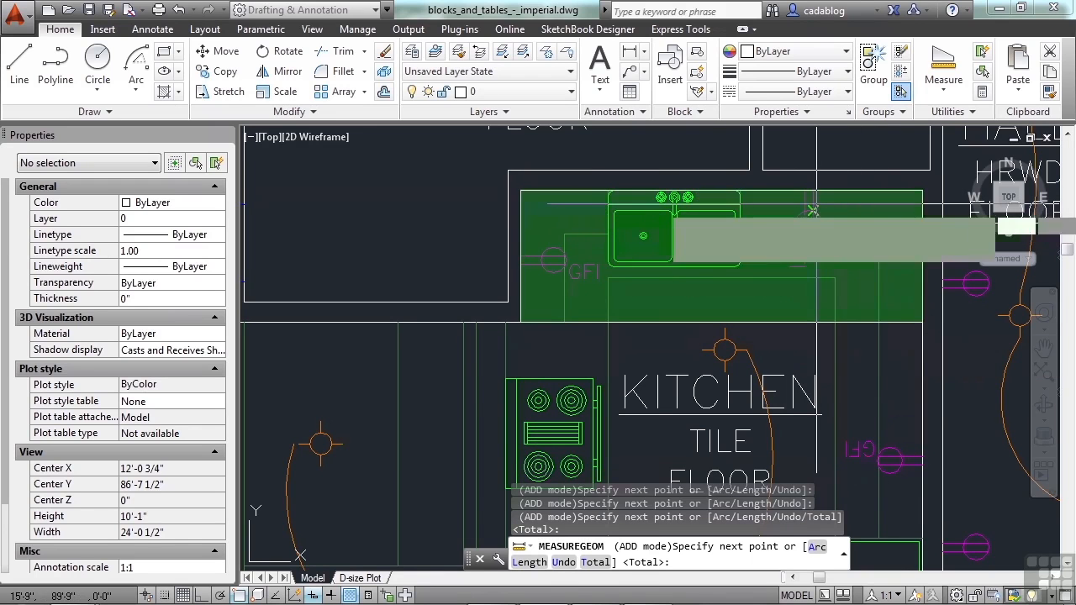
key(Return)
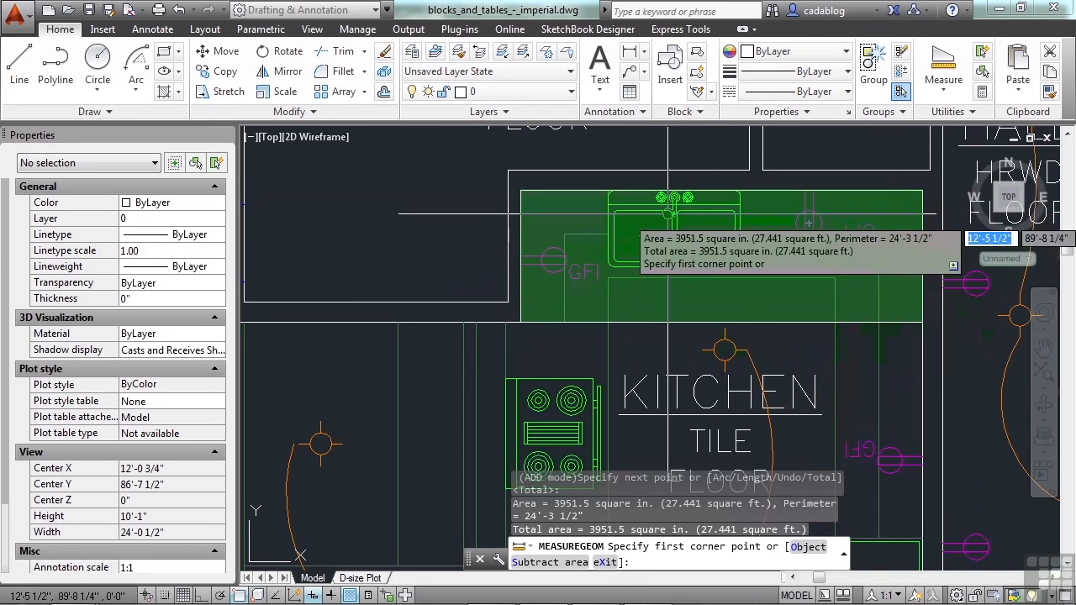
- Subtract the kitchen sink's rectangular outline from the strip's area by tracing its four corners, and end the area measurement
click(530, 563)
scroll(608, 204, up, 2)
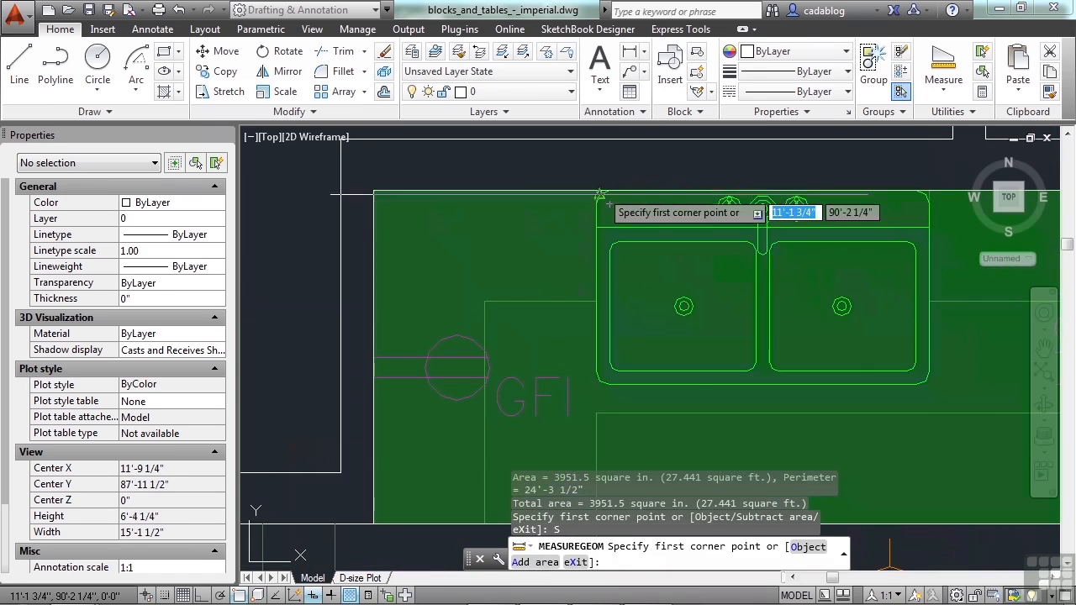
click(599, 194)
click(598, 382)
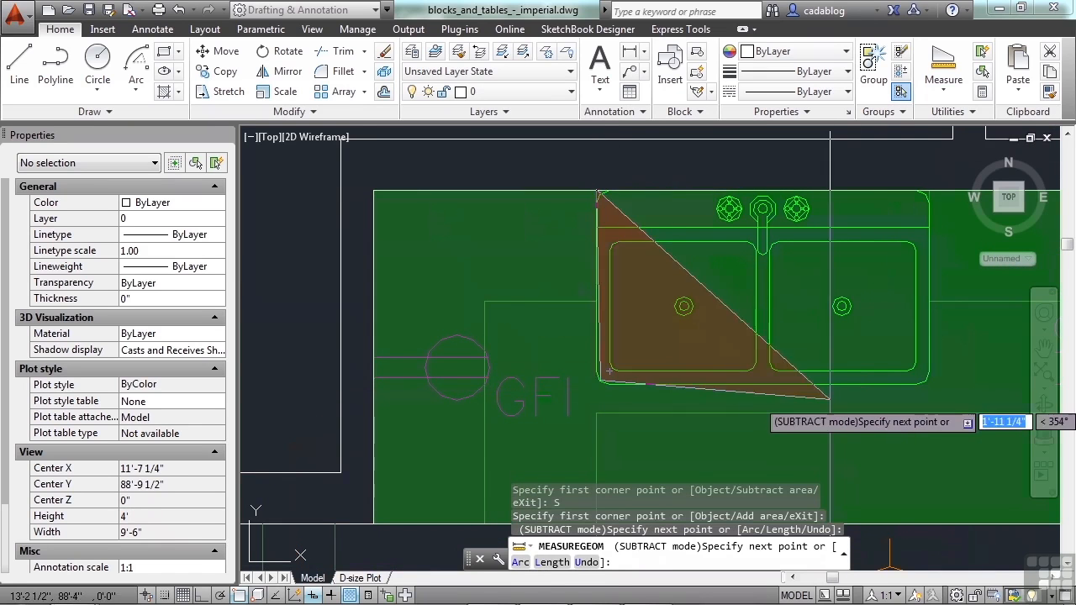
click(928, 382)
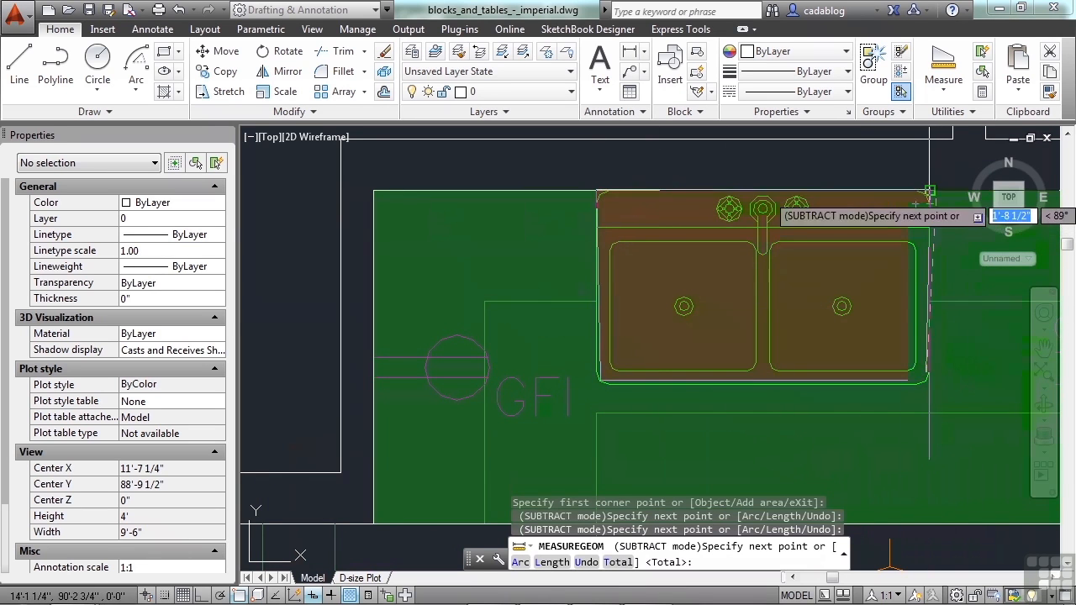
click(929, 191)
key(Return)
scroll(555, 319, down, 4)
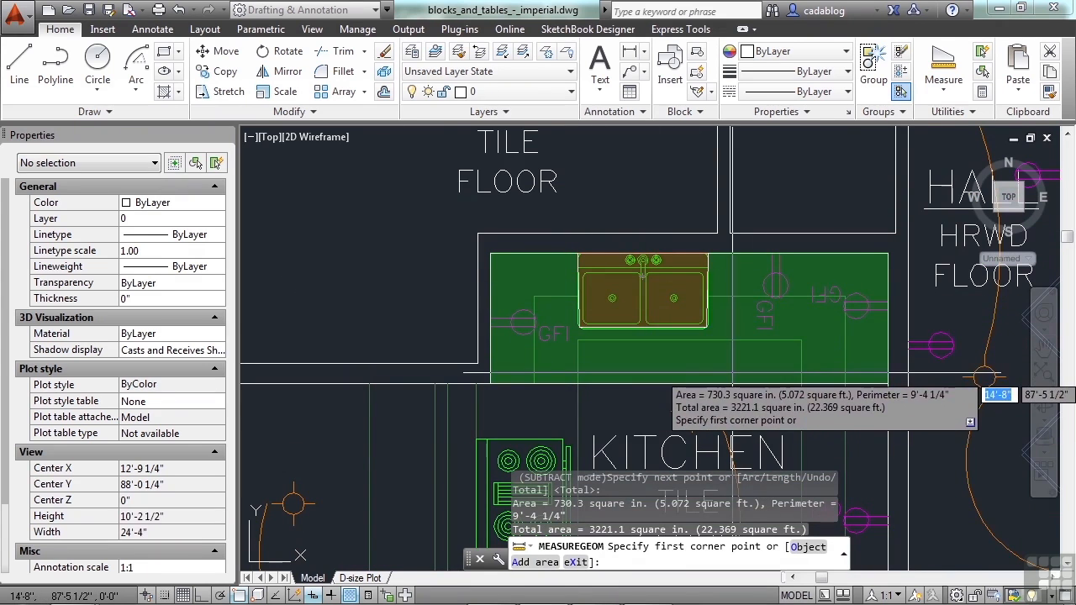
key(Return)
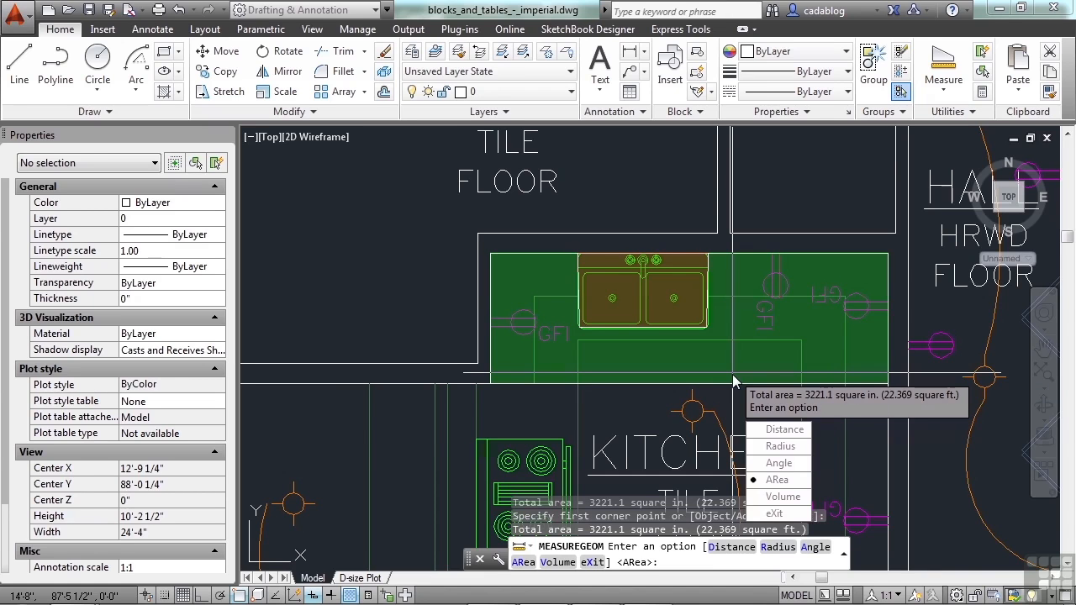
- Measure the distance between the two laundry room inner corners along the wall shared with the kitchen sink
click(782, 429)
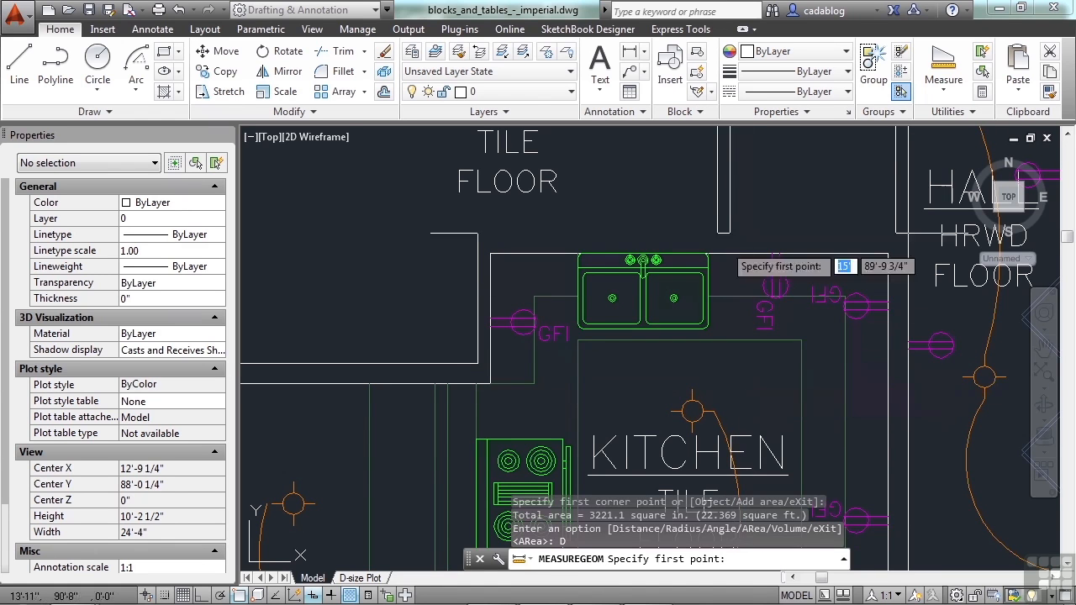
click(494, 232)
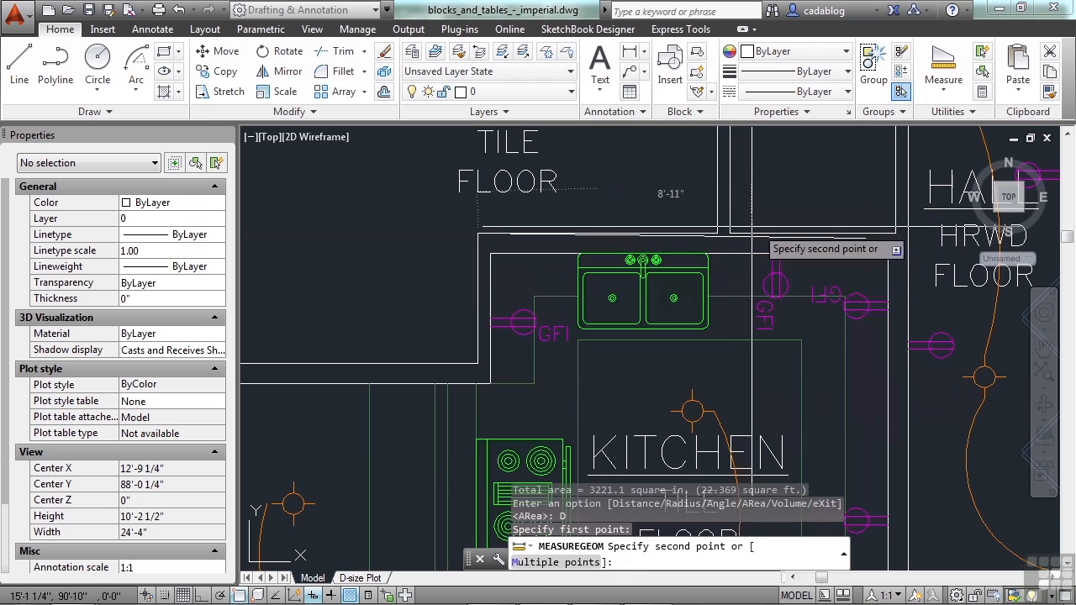
click(716, 235)
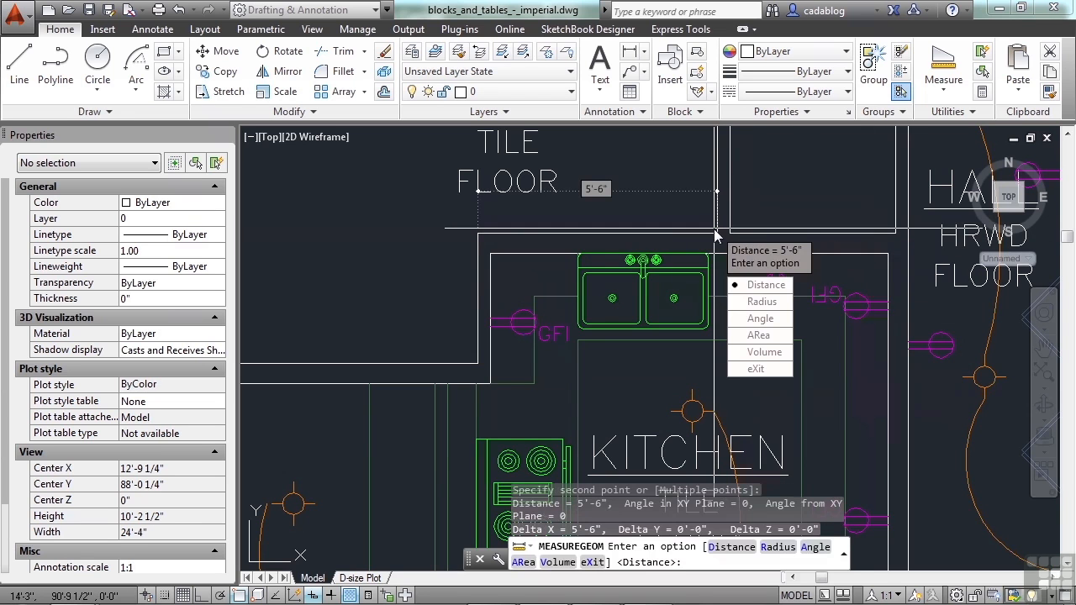
- Measure the cumulative distance with Multiple points along the laundry room's stepped lower wall, from the corner above the kitchen sink to the corner below window 2
click(765, 286)
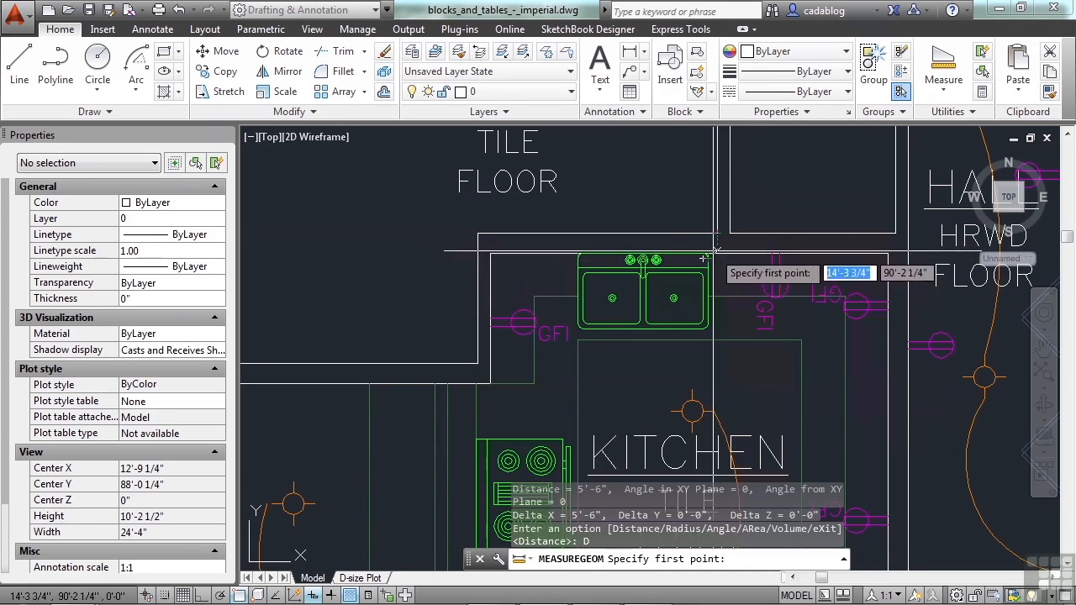
click(717, 236)
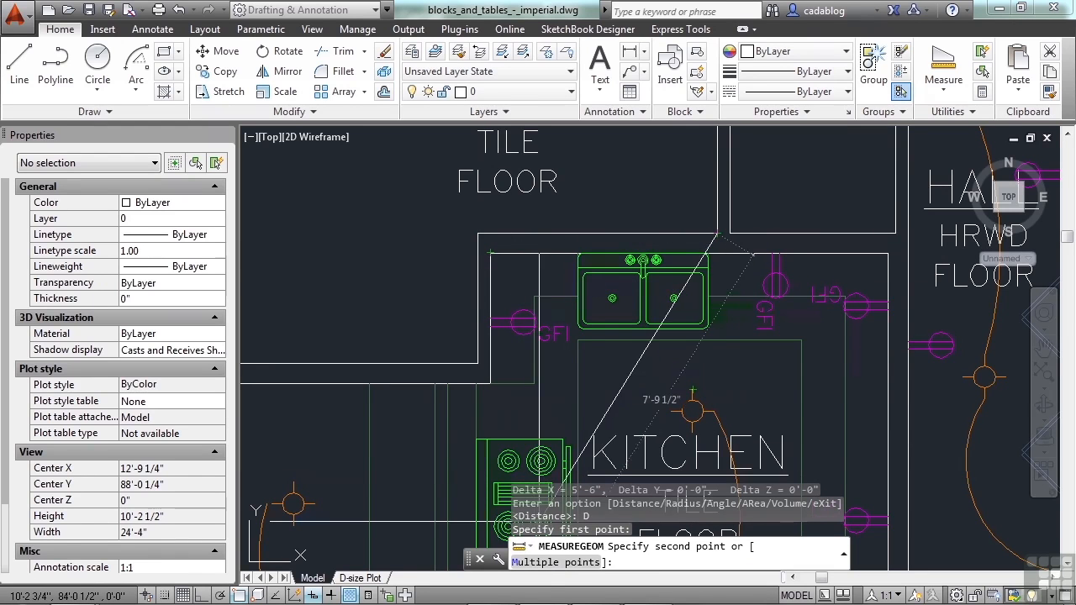
click(543, 563)
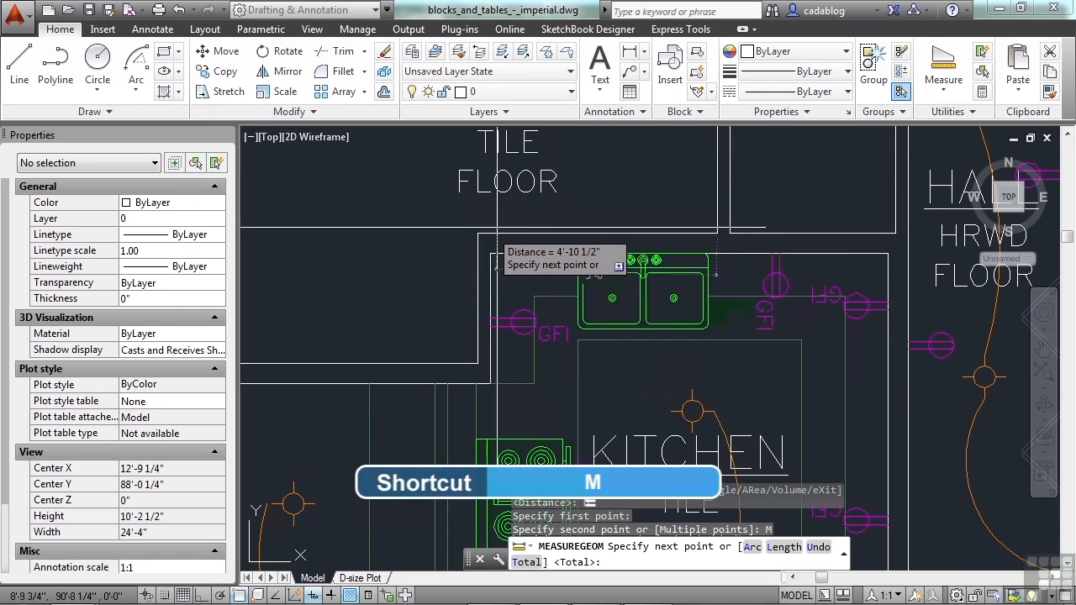
click(491, 252)
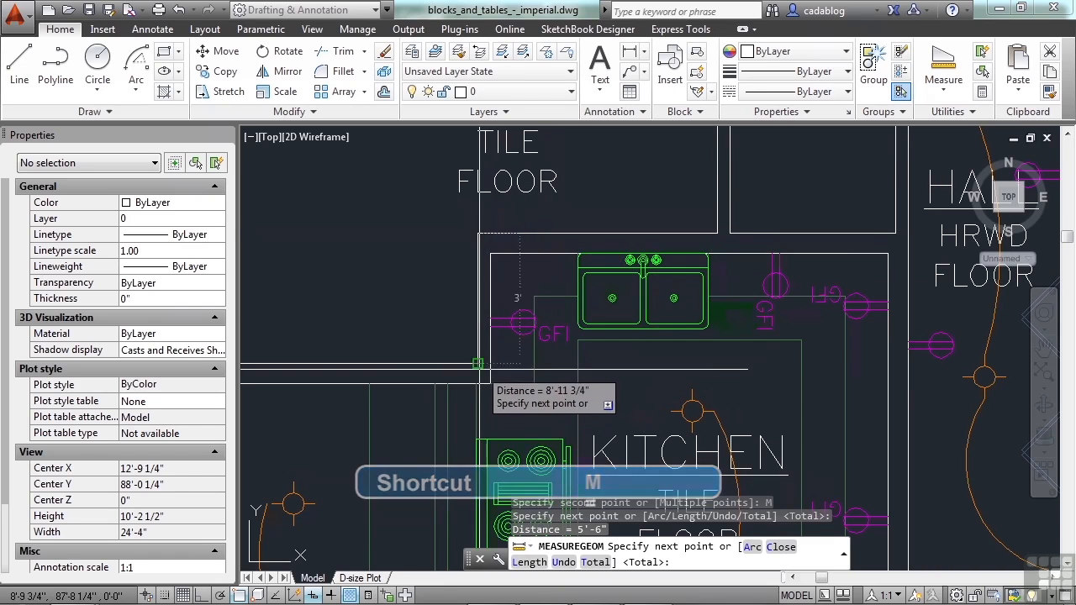
click(477, 363)
scroll(496, 349, down, 2)
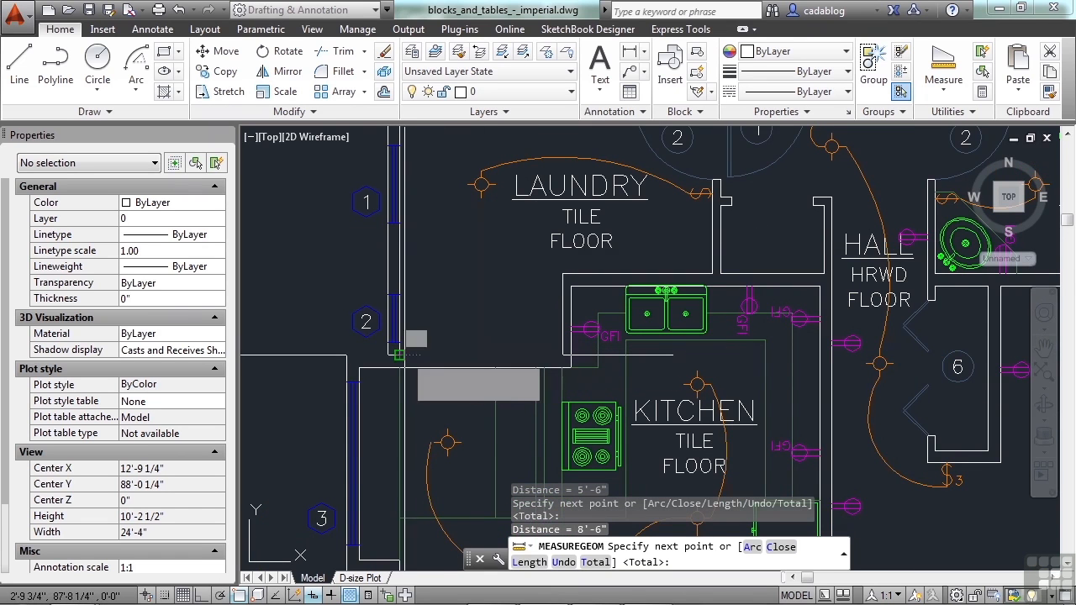
click(398, 354)
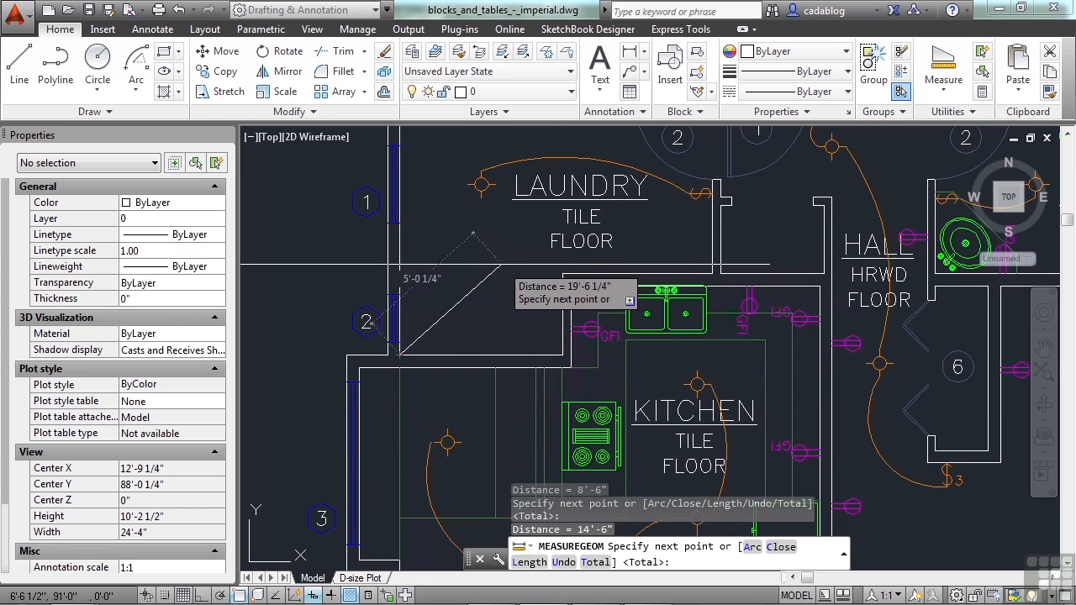
key(Return)
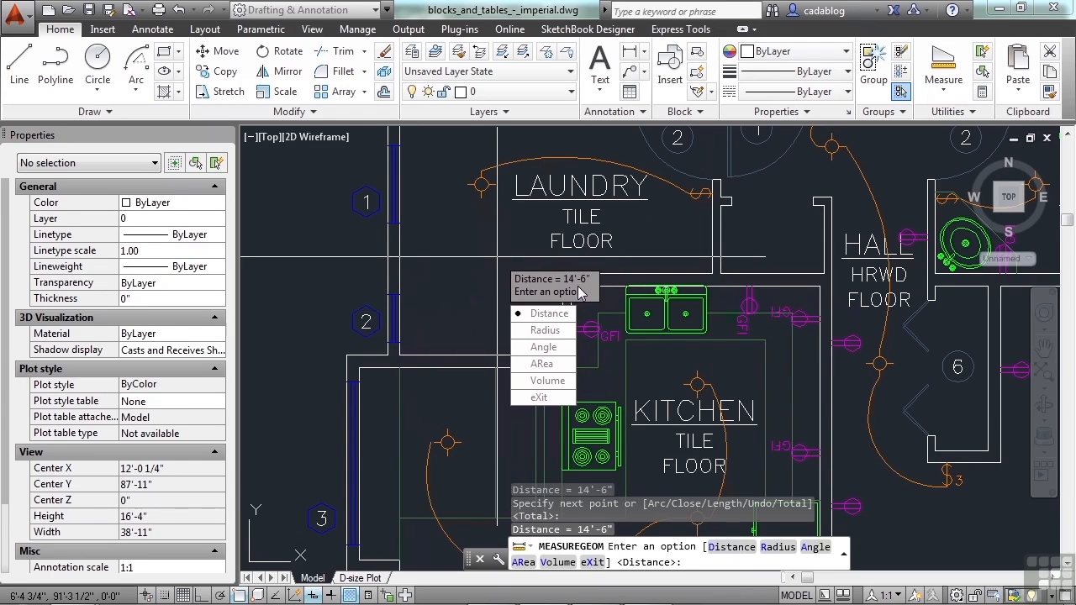
- Measure the radius and the included angle of the orange wiring arc above the LAUNDRY label
click(546, 331)
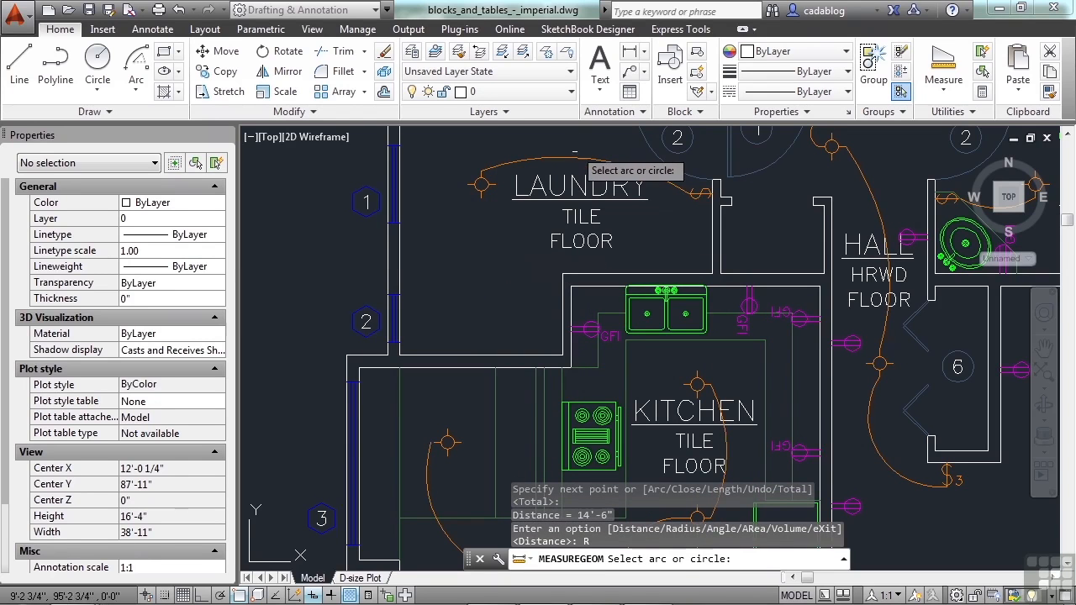
click(602, 168)
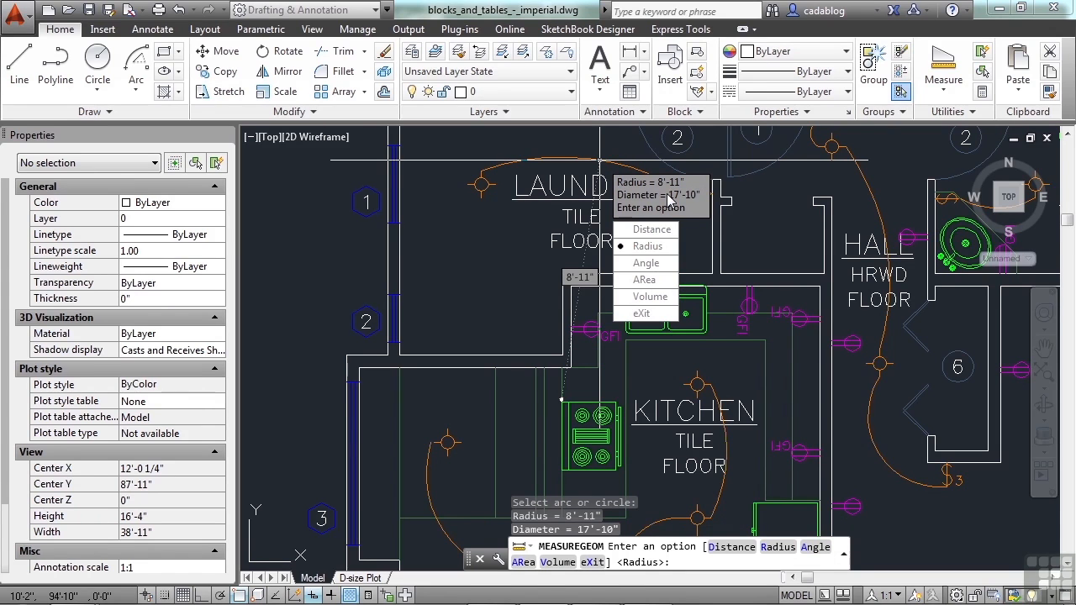
click(645, 279)
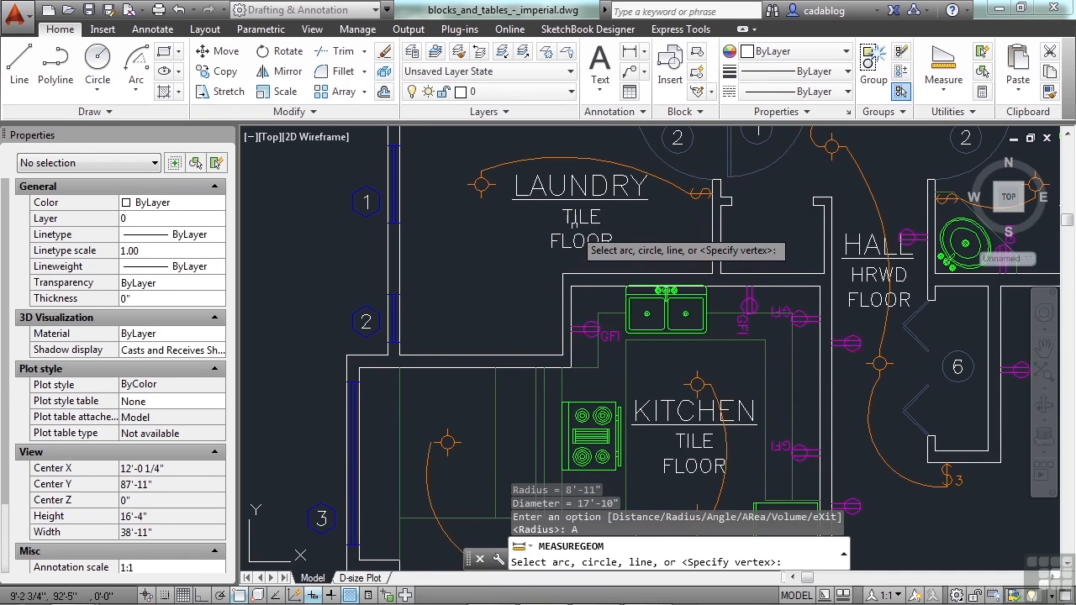
click(574, 158)
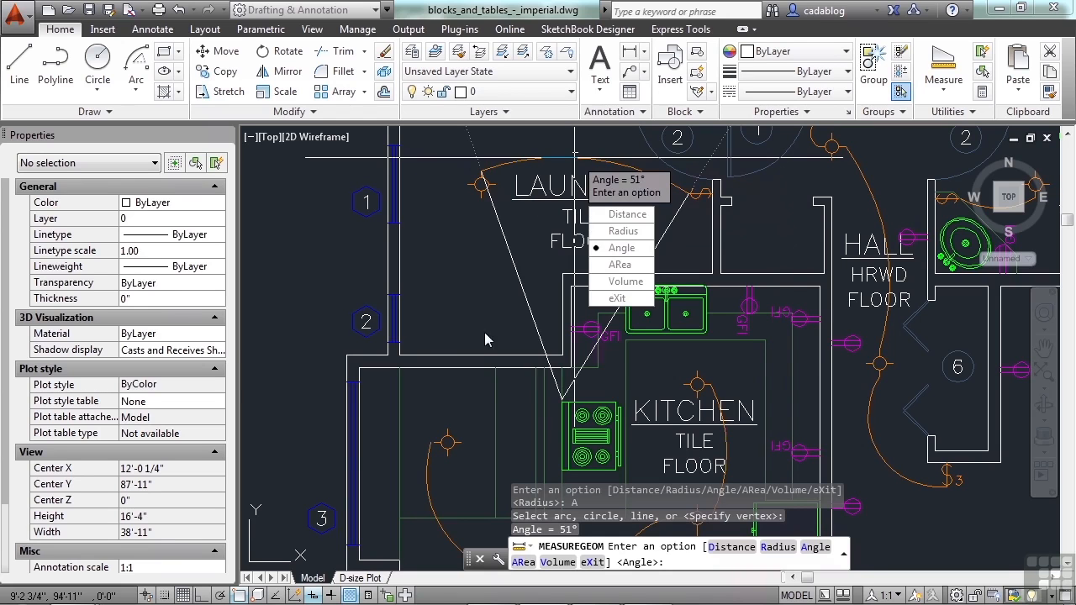
- Measure the angle between the laundry room's lower horizontal wall line and the vertical green line below it
click(507, 440)
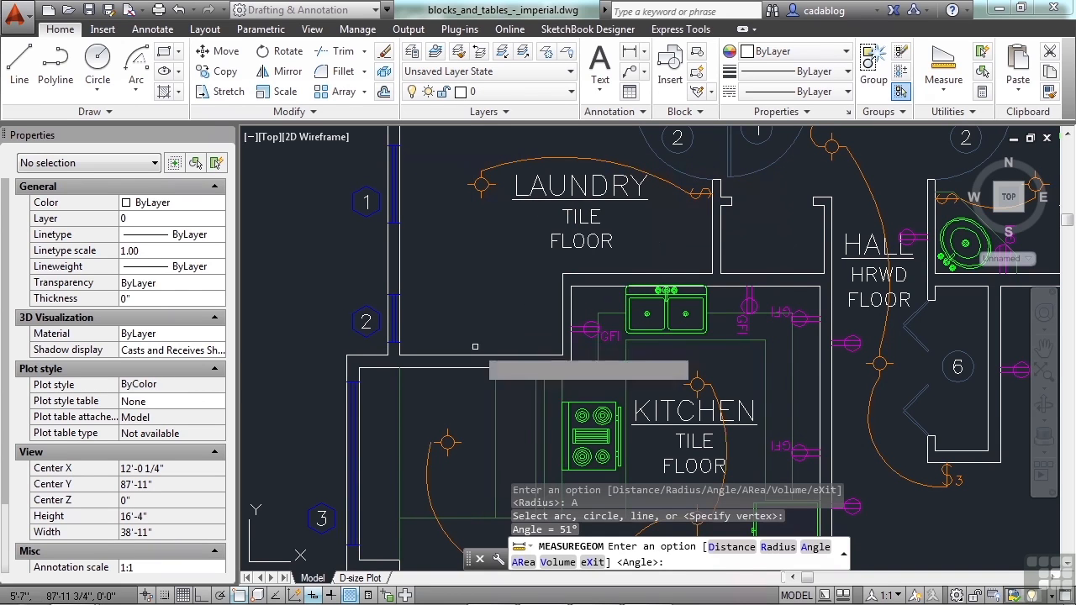
click(452, 355)
click(496, 397)
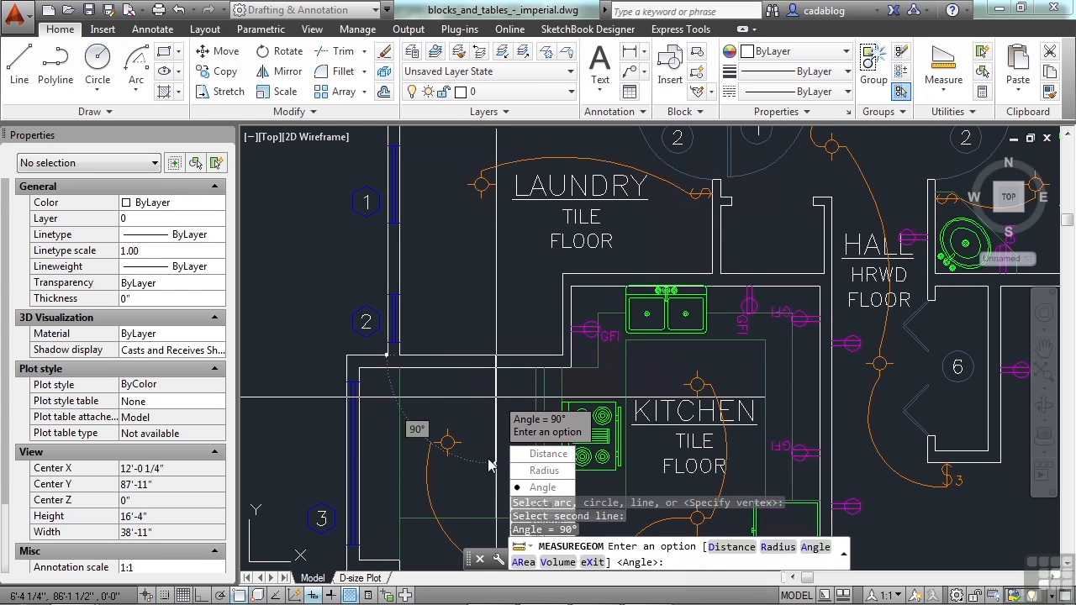
- Measure an angle by specifying a vertex in the laundry room's open floor beside window 2, with one endpoint across from it and one above
click(542, 488)
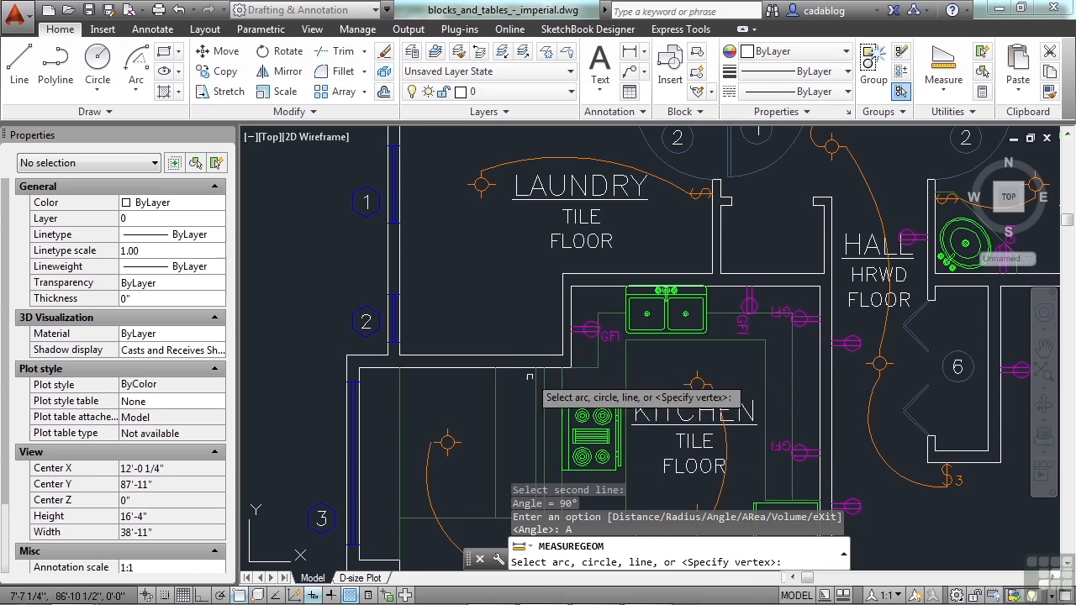
text(s)
key(Return)
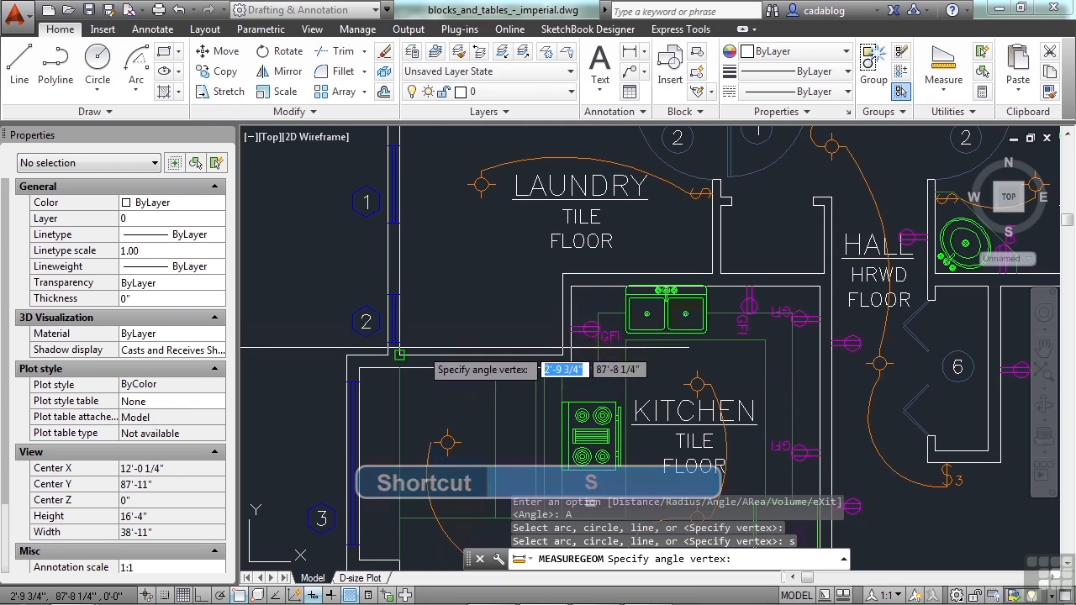
click(441, 311)
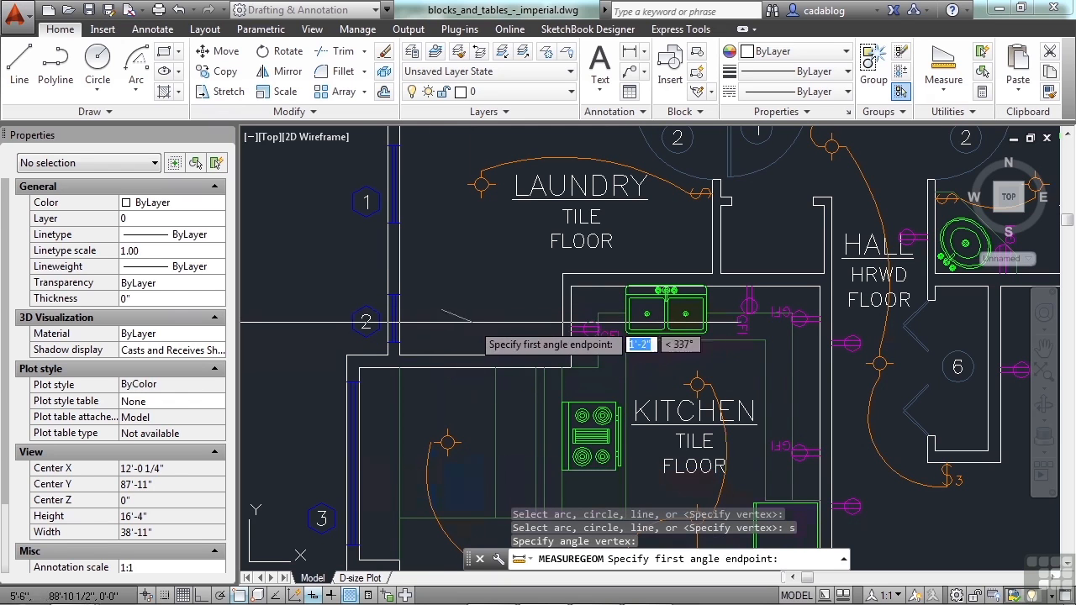
click(532, 311)
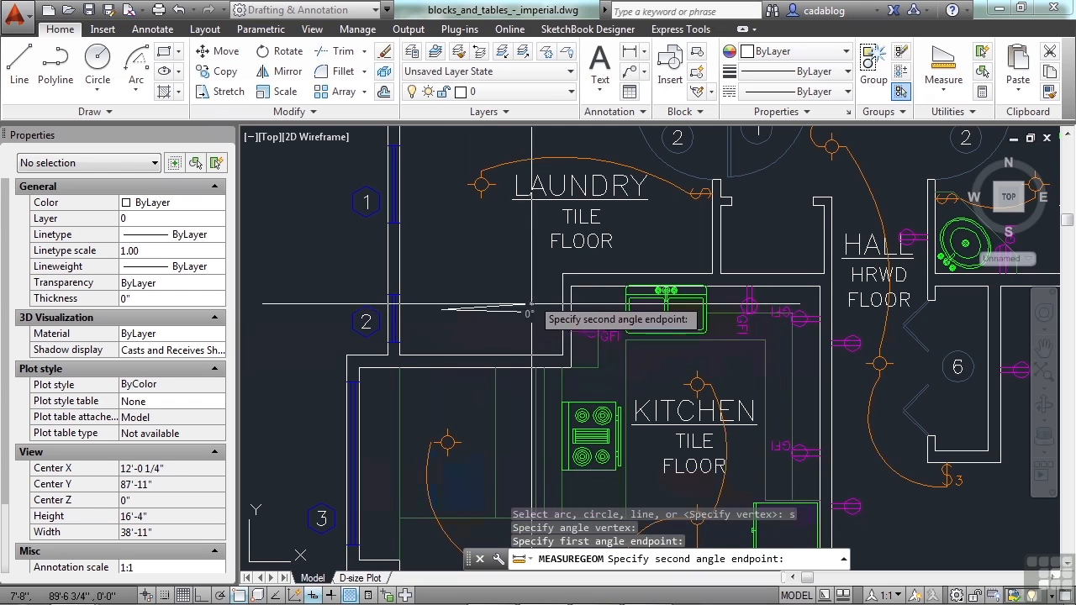
click(436, 252)
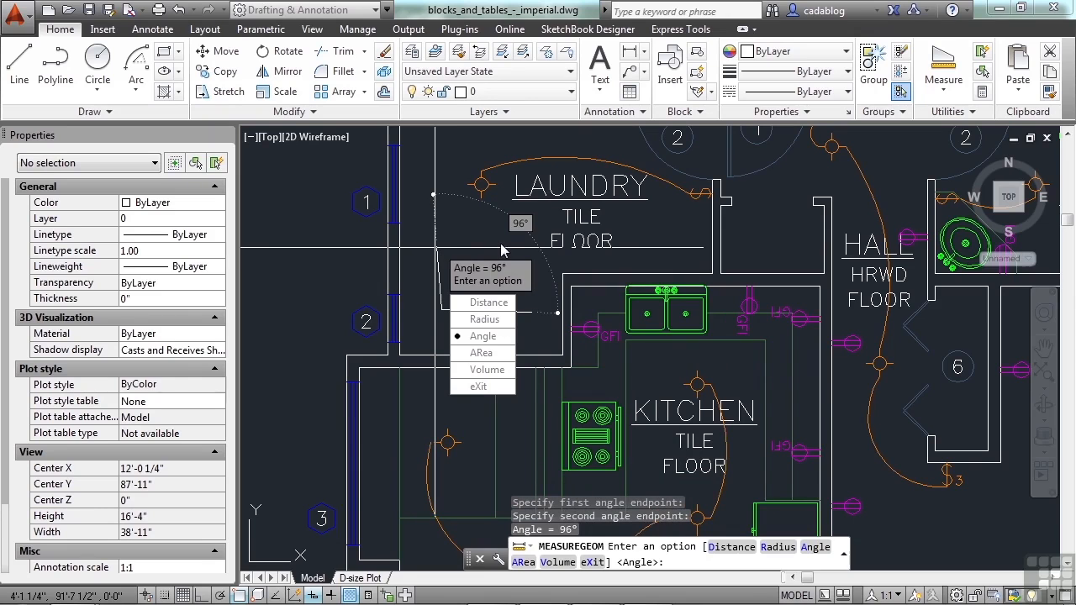
- Measure the angle of the lower folding door beside tag 6, specifying its fold as the vertex and the two panel ends as endpoints
click(495, 339)
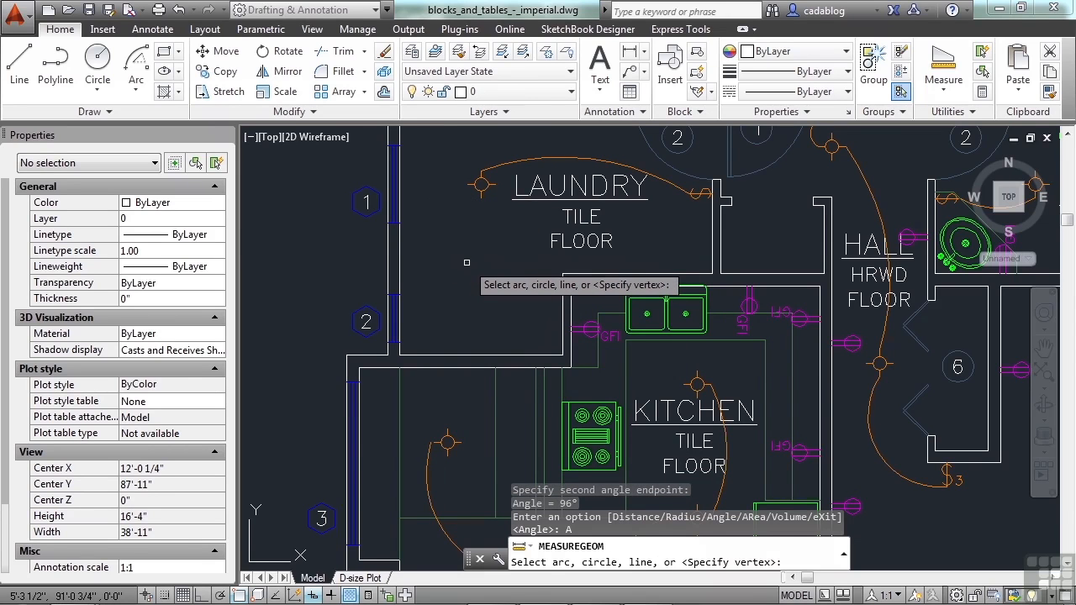
text(s)
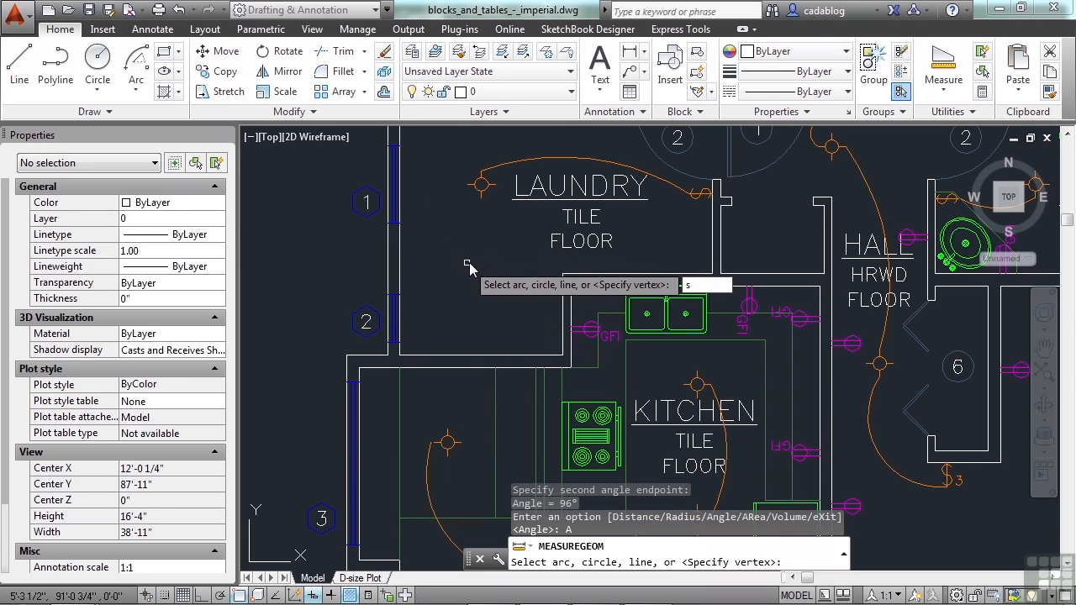
key(Return)
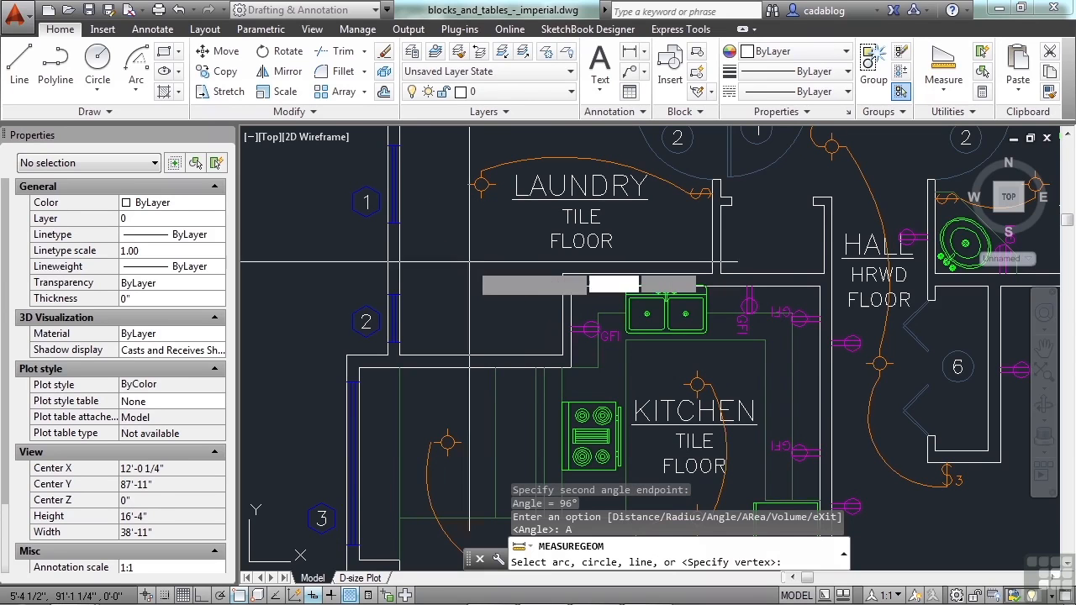
scroll(473, 274, down, 4)
scroll(602, 306, up, 6)
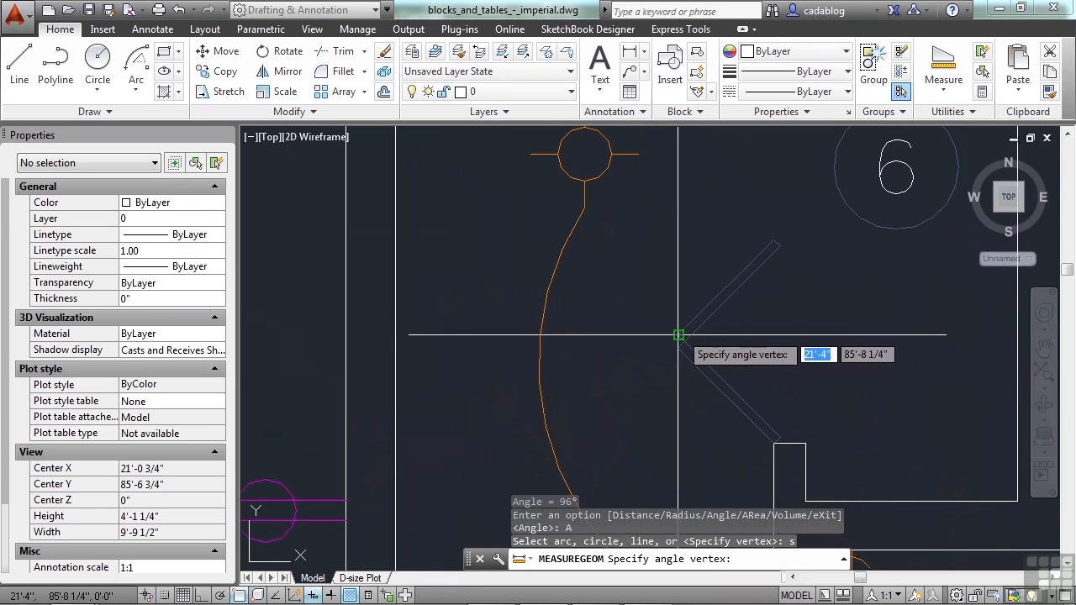
click(678, 334)
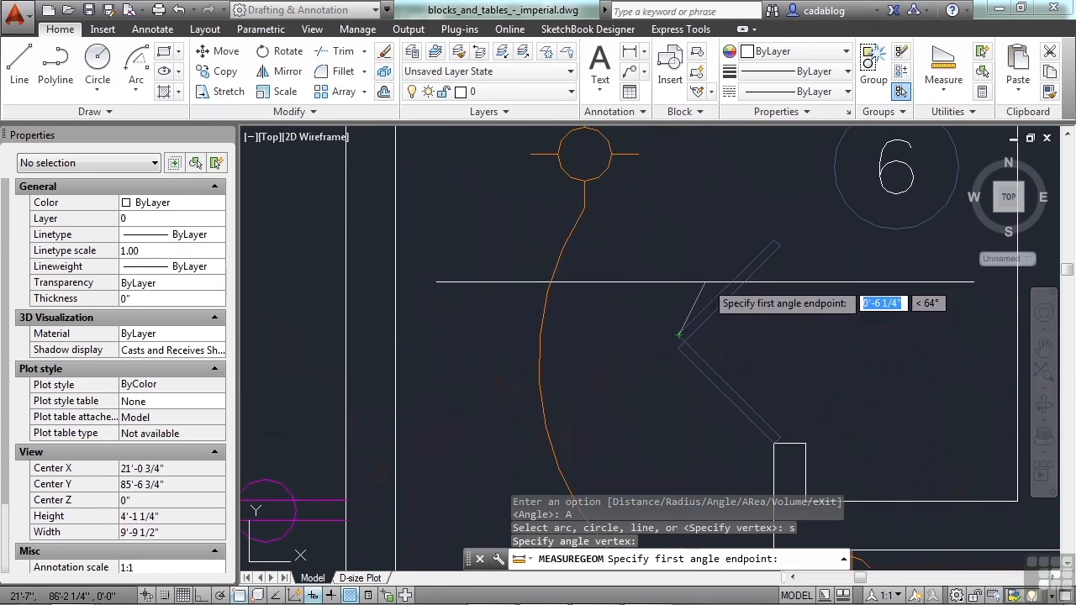
click(773, 241)
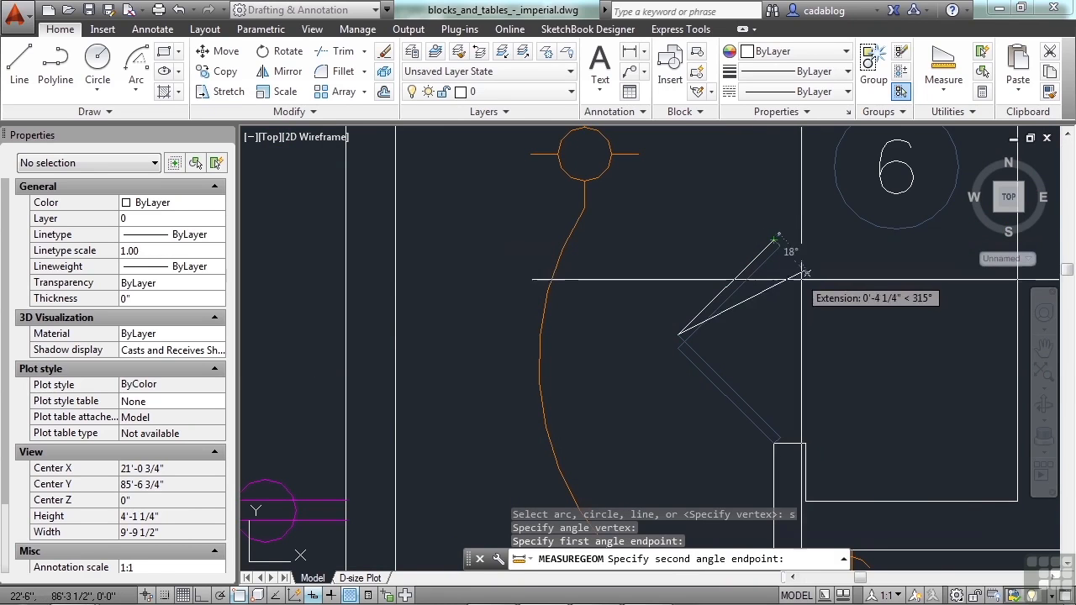
click(780, 438)
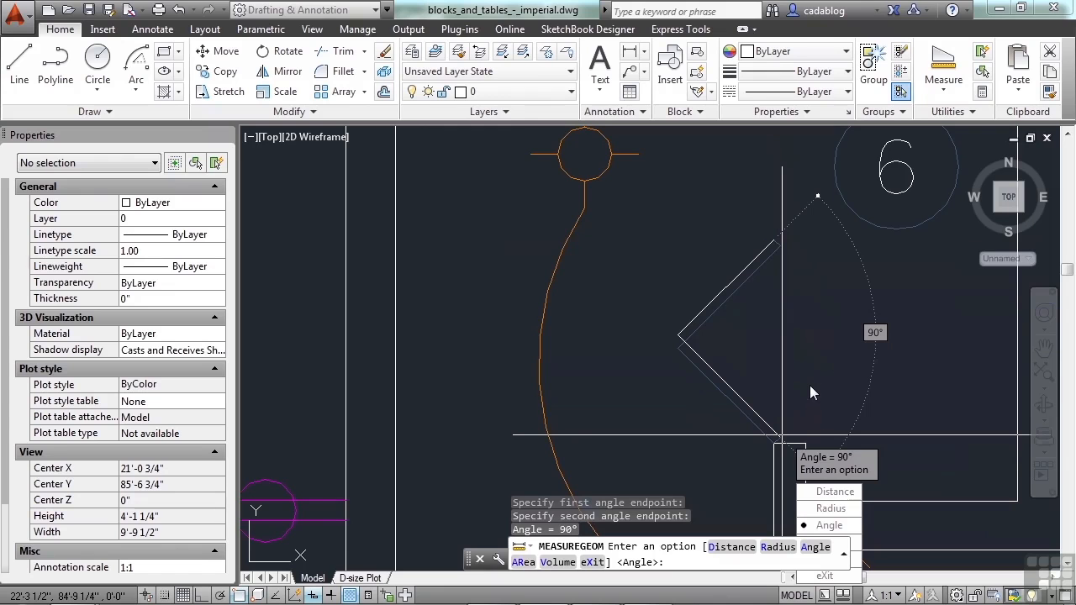
- Measure the volume of the kitchen's rectangular strip around the sink, tracing its four corners with a height of 3', and exit the measuring command
click(558, 562)
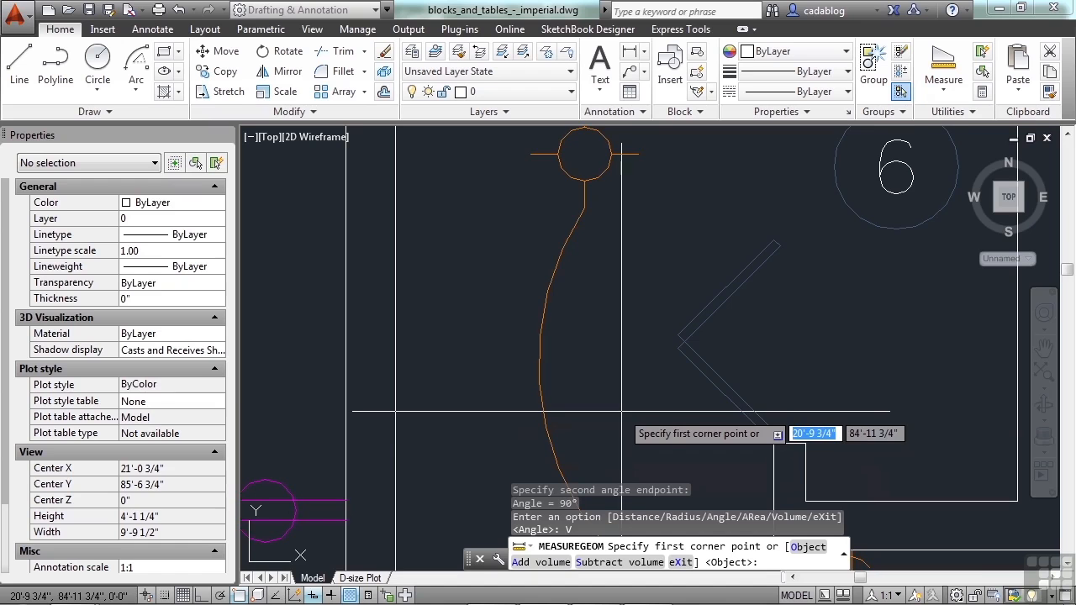
scroll(622, 411, down, 5)
scroll(316, 275, up, 2)
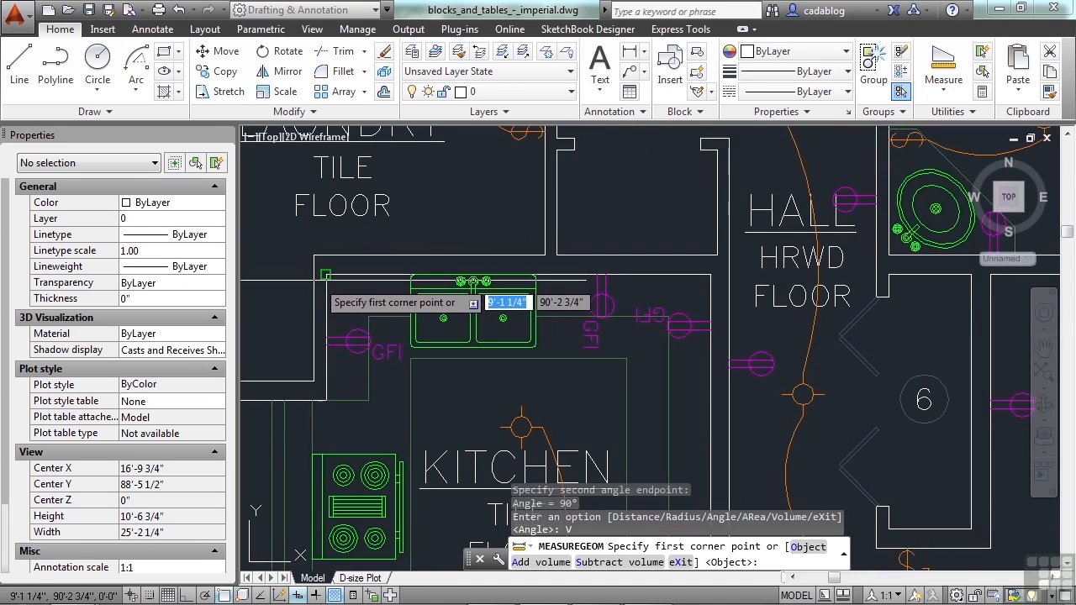
click(326, 275)
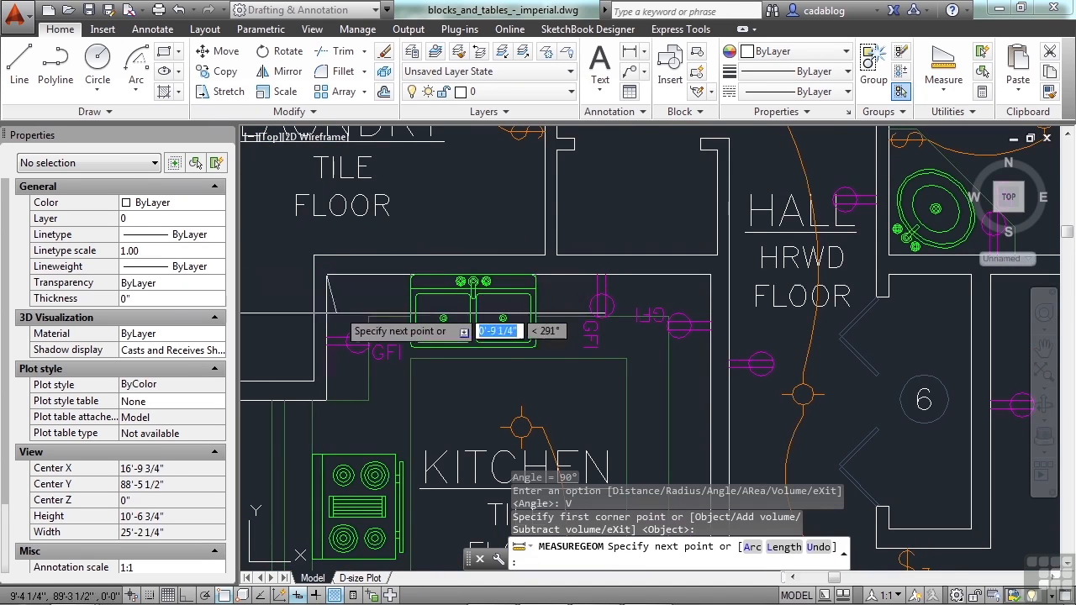
click(326, 401)
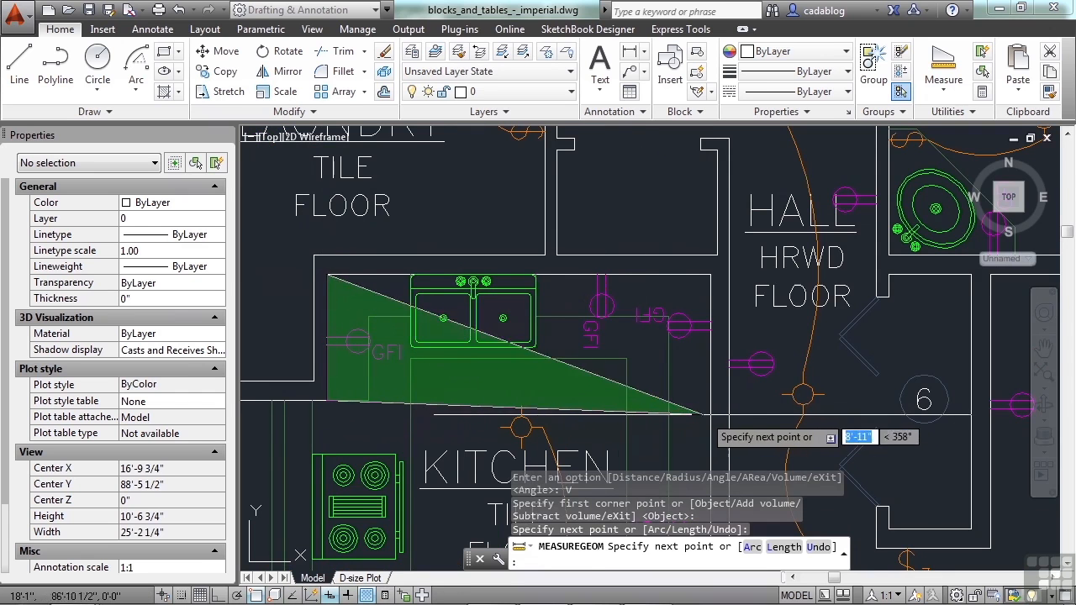
click(710, 400)
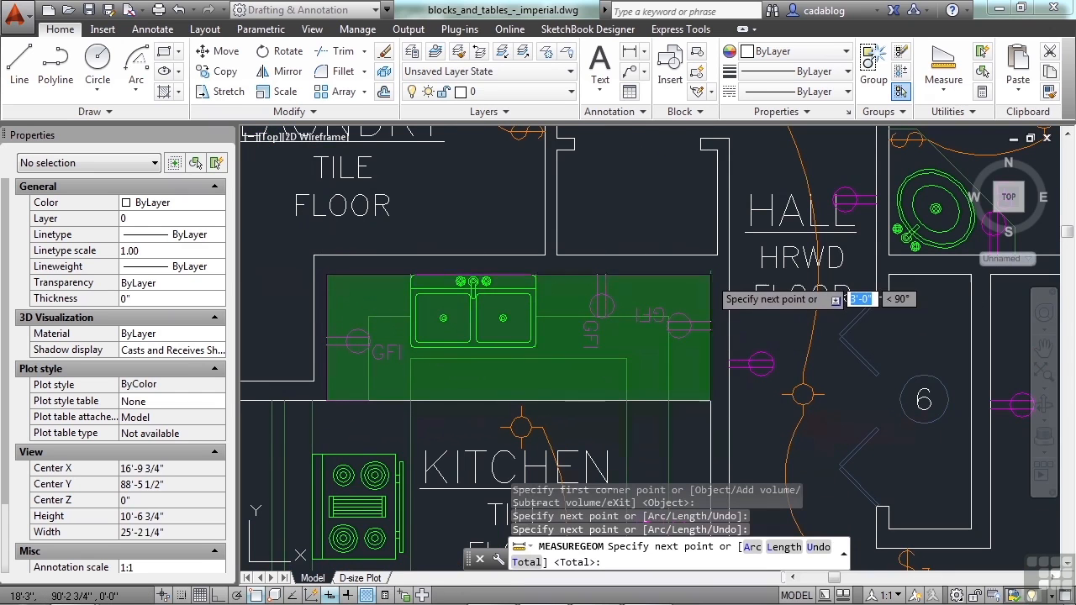
click(710, 275)
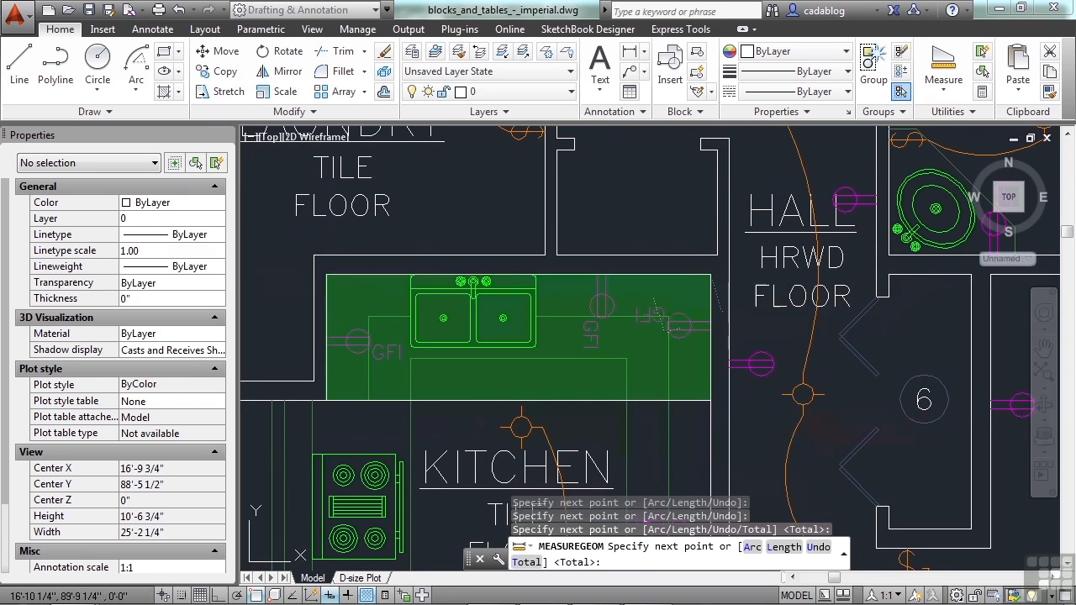
key(Return)
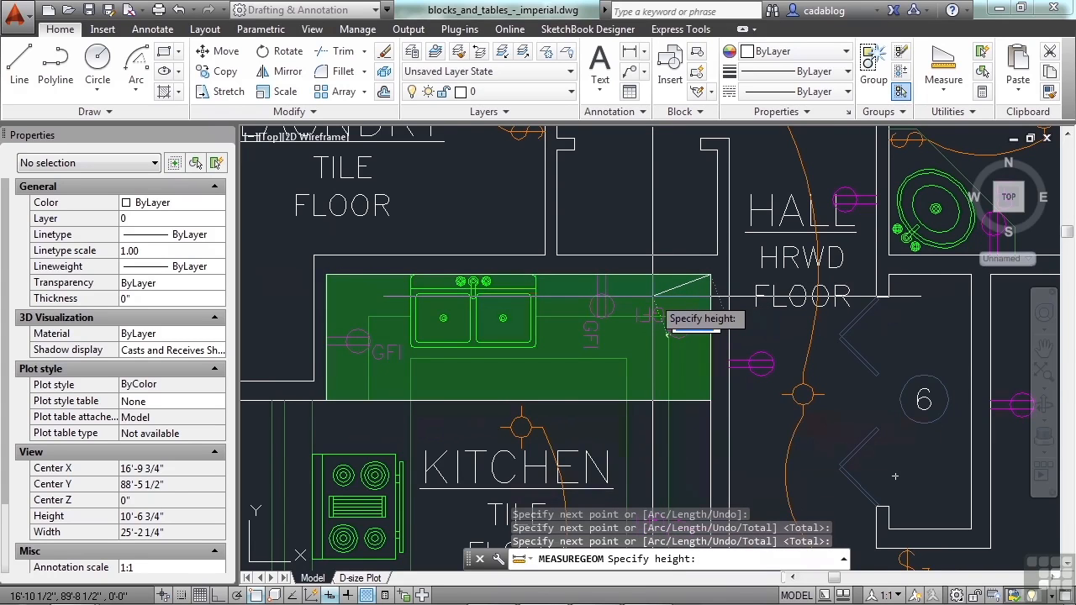
text(3')
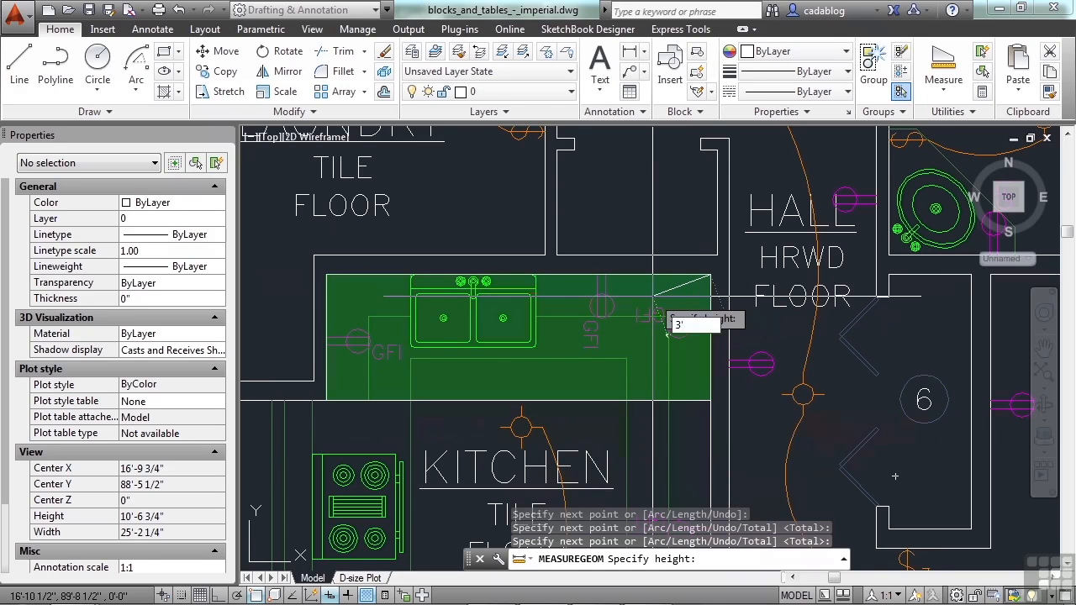
key(Return)
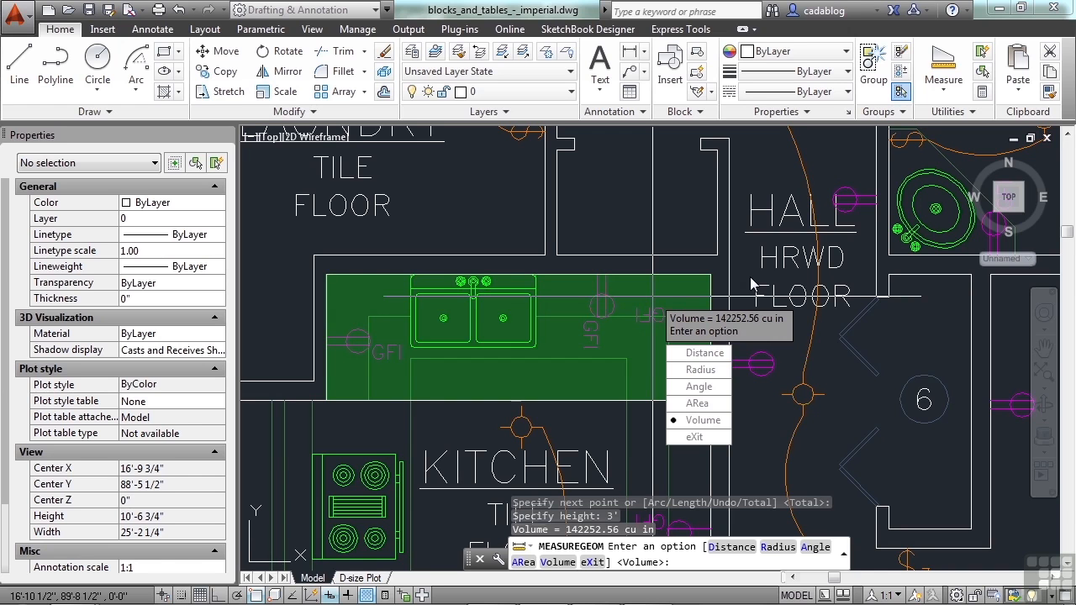
click(694, 436)
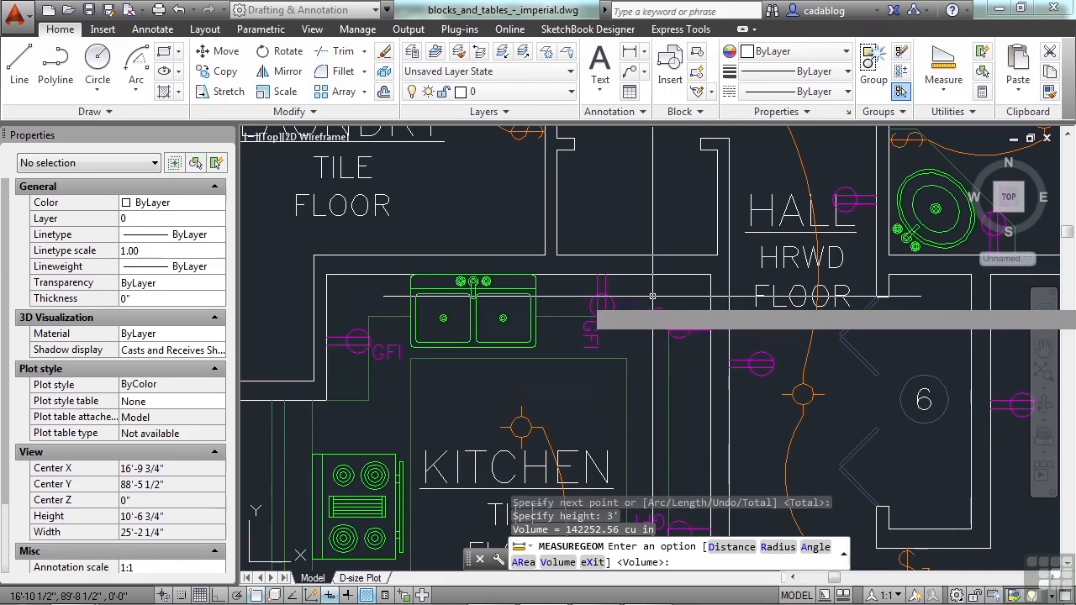